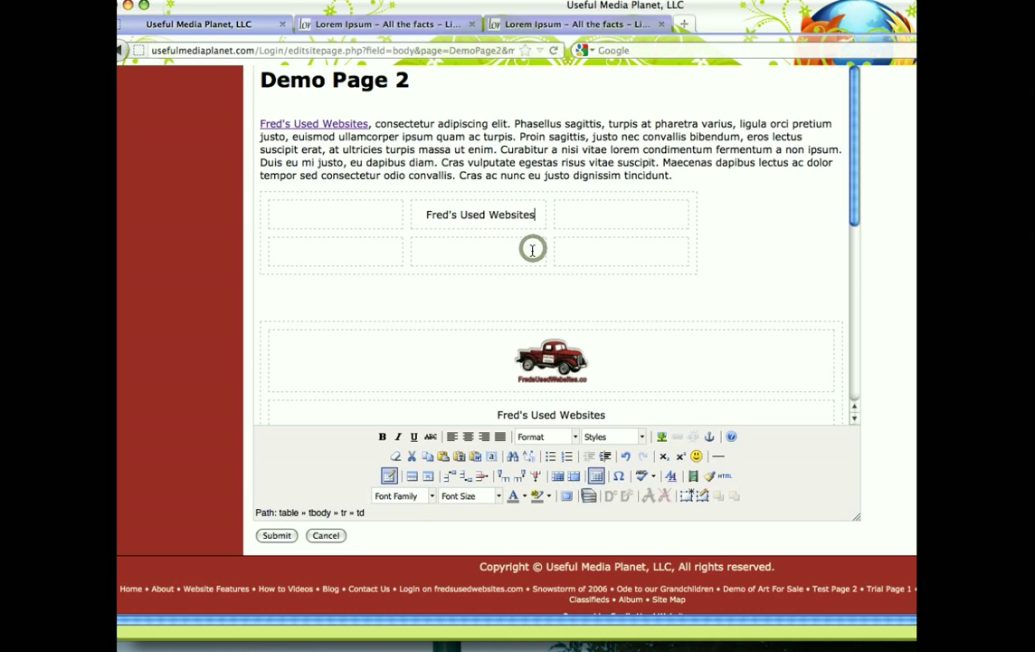
# Step: Merge the middle and right cells in the second row of the table under the intro paragraph
pyautogui.click(368, 250)
pyautogui.click(450, 249)
pyautogui.click(578, 254)
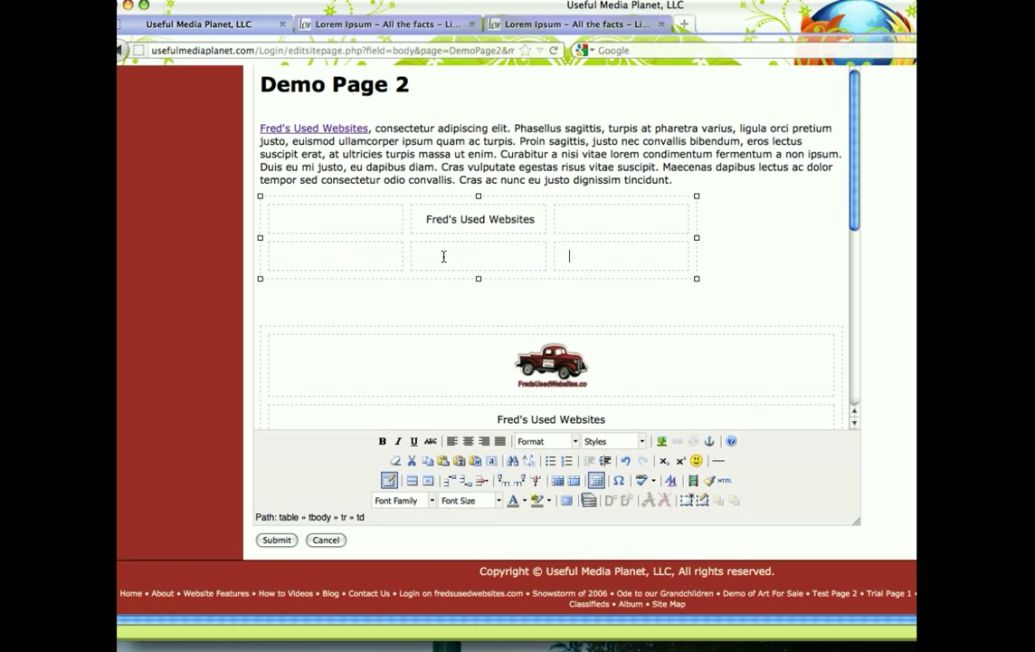
pyautogui.click(496, 257)
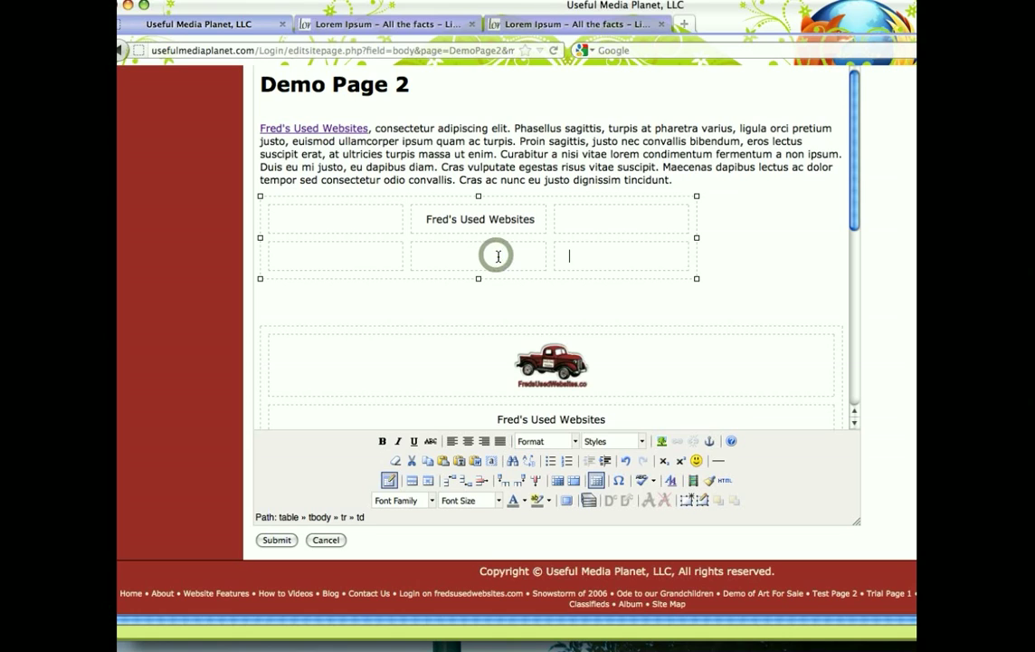
pyautogui.click(498, 256)
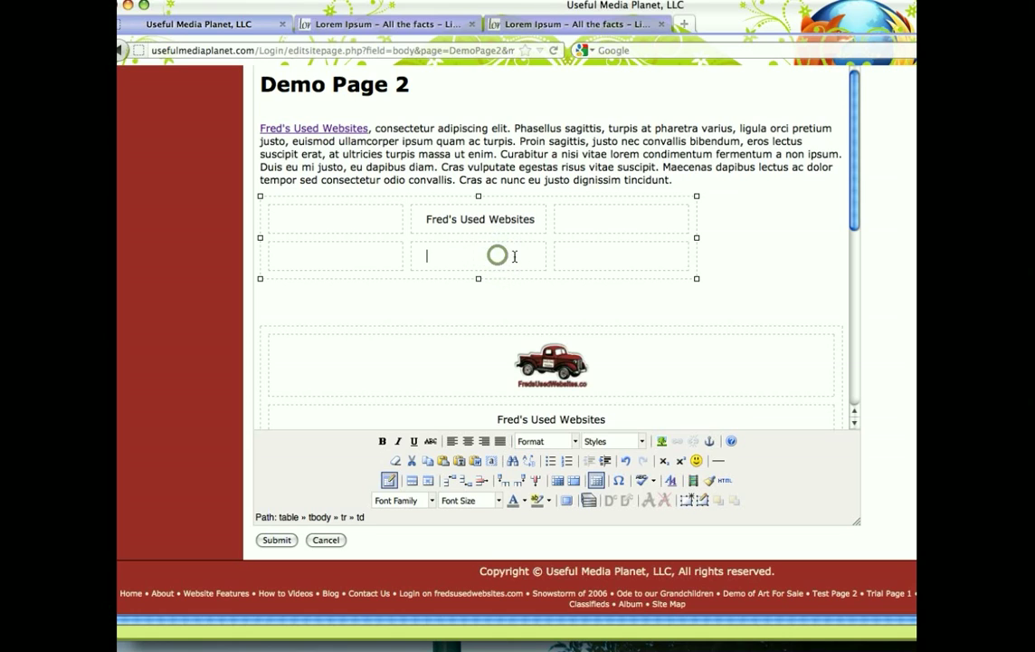
pyautogui.click(572, 256)
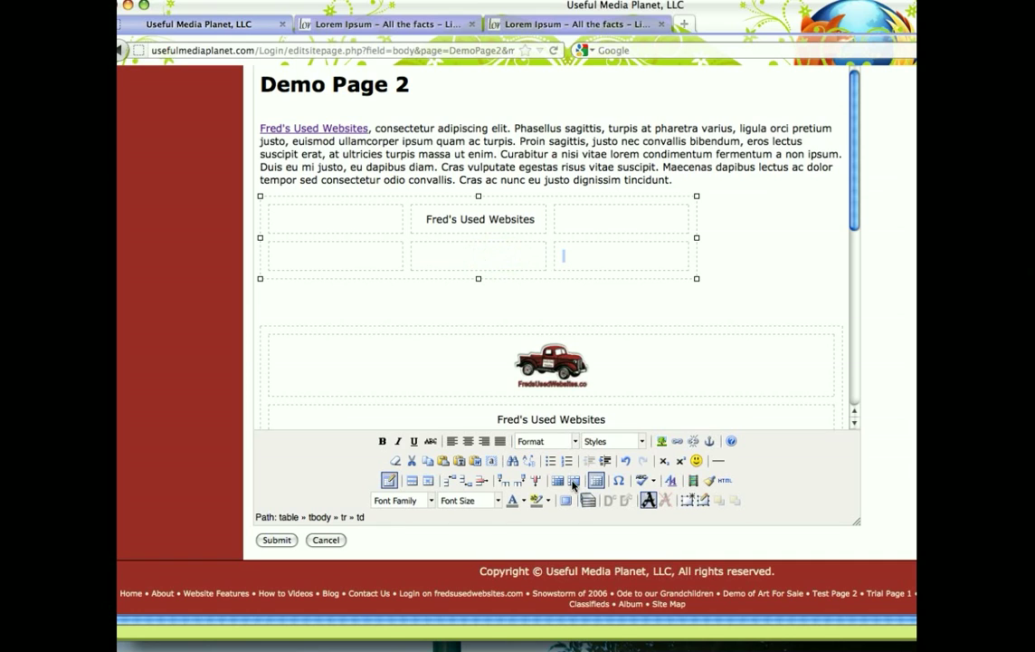
pyautogui.click(573, 488)
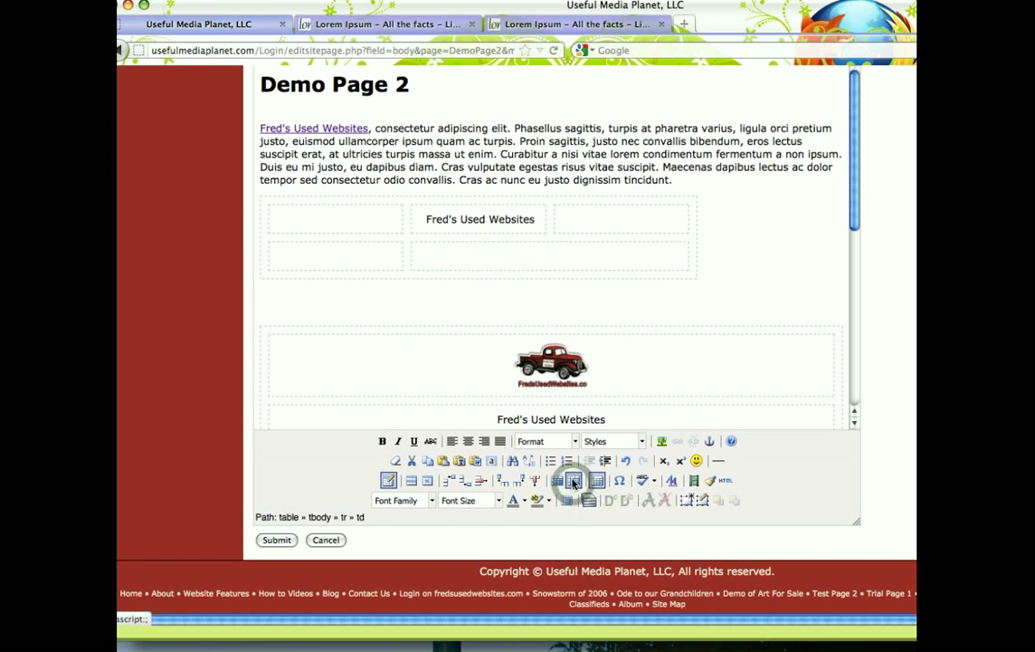
# Step: Insert one row below and one row above the table row that contains the merged cell
pyautogui.click(330, 254)
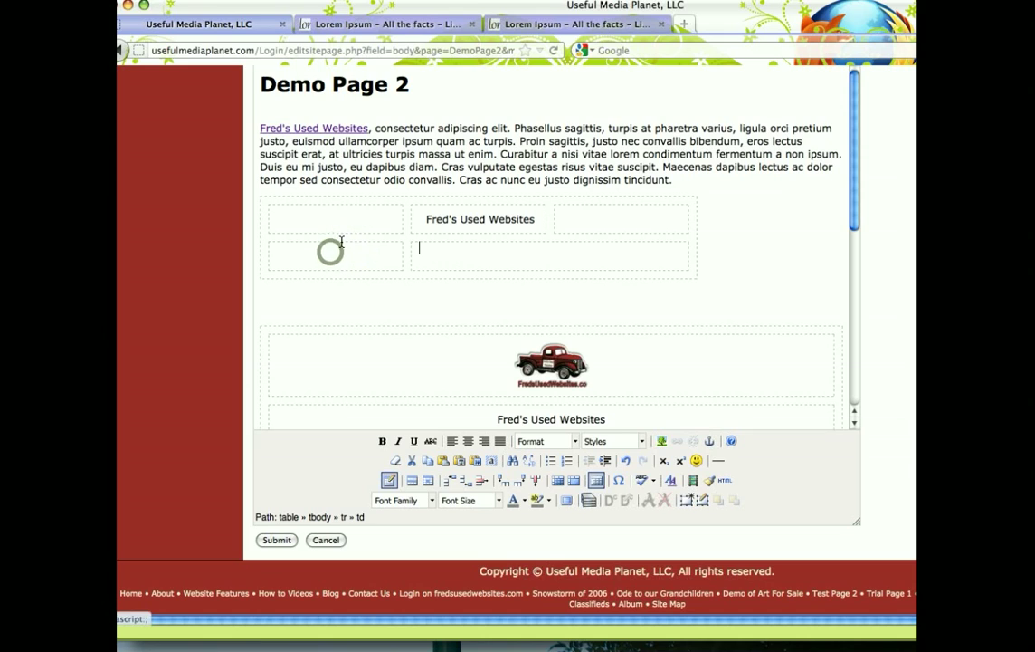
pyautogui.click(513, 254)
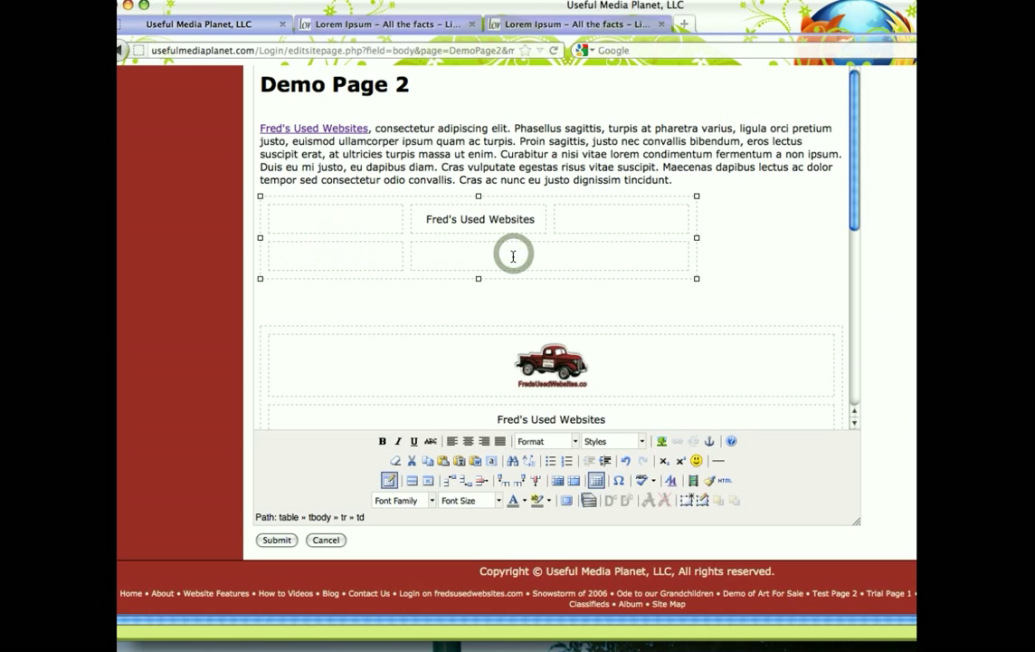
pyautogui.click(465, 488)
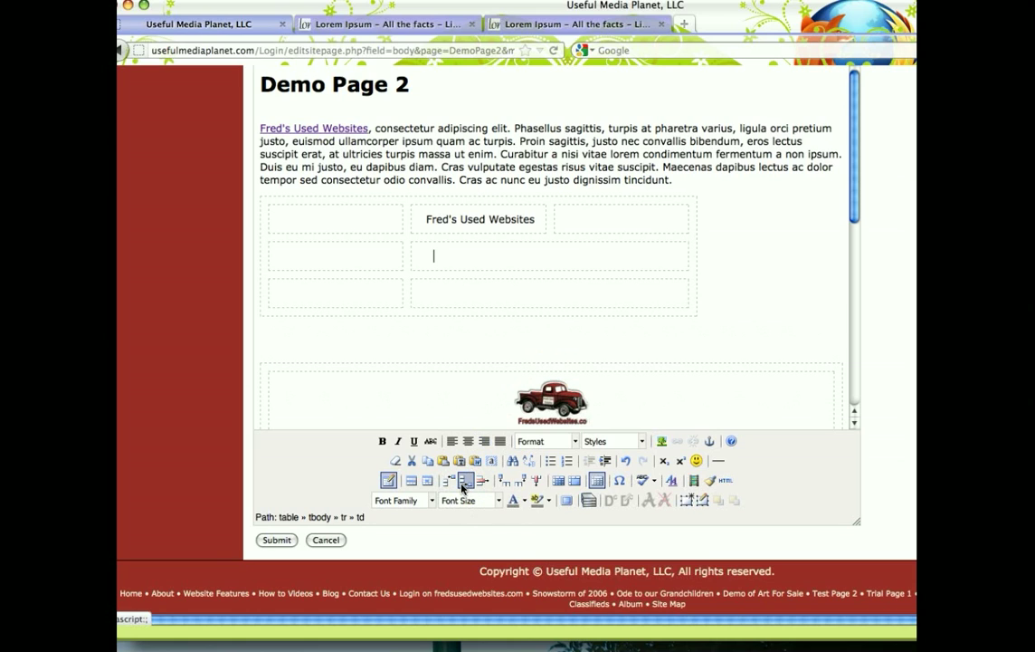
pyautogui.click(450, 481)
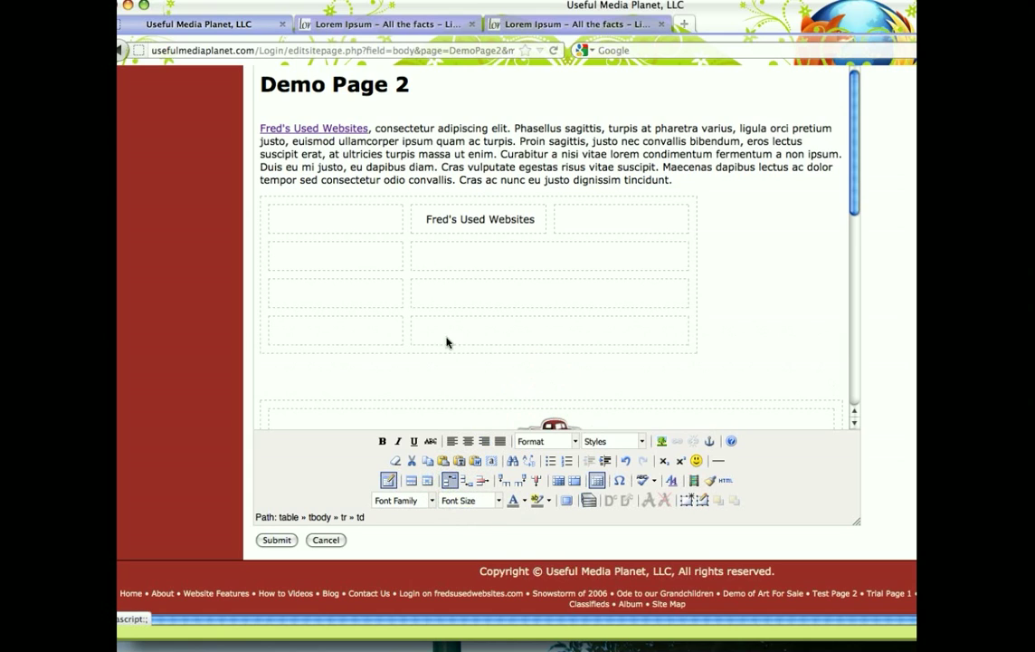
pyautogui.click(438, 292)
pyautogui.click(438, 292)
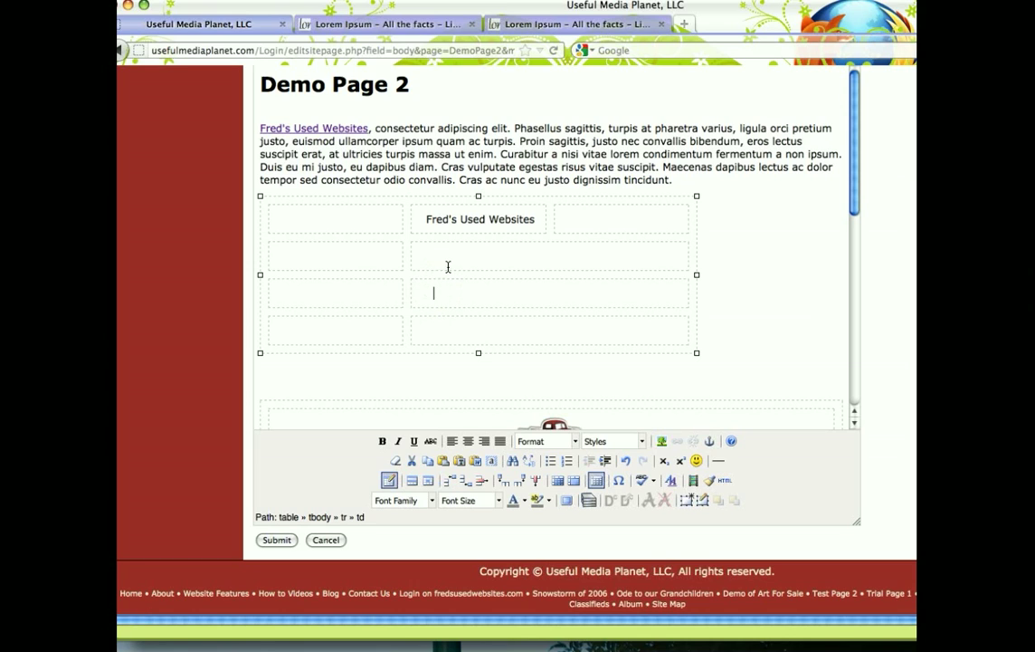
# Step: Insert one row above and one row below the table row containing "Fred's Used Websites"
pyautogui.click(489, 219)
pyautogui.click(448, 480)
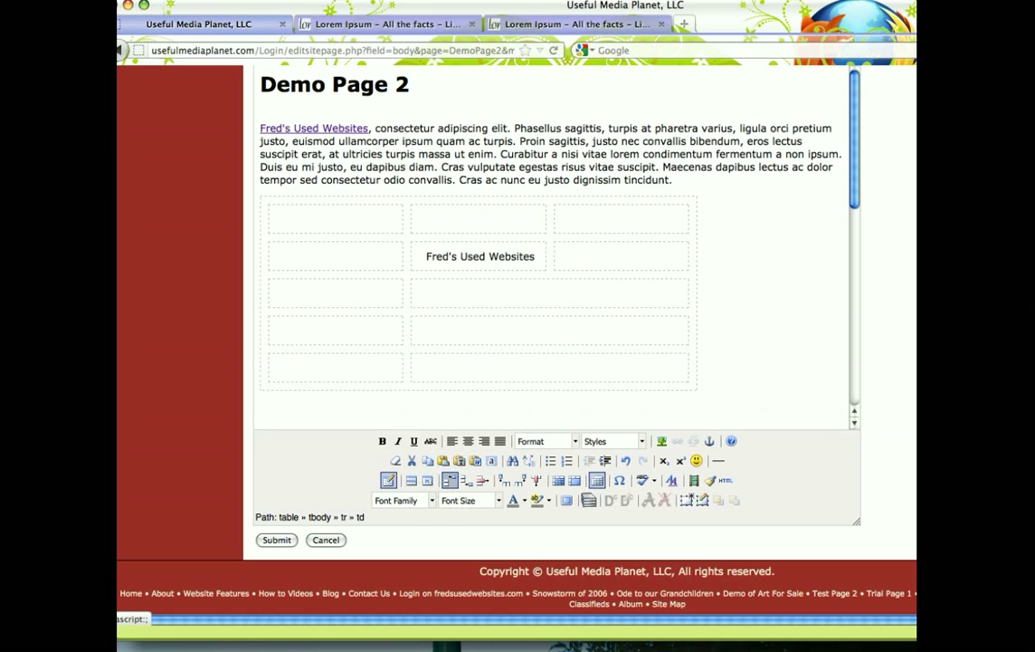
pyautogui.click(465, 482)
pyautogui.click(466, 481)
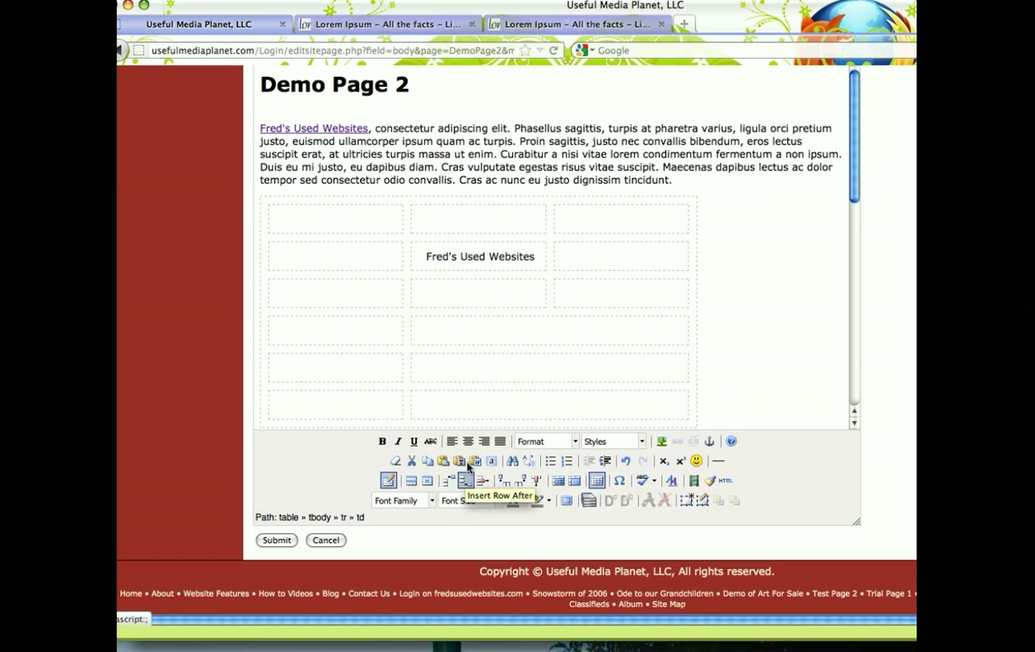
# Step: Go through the table cell by cell to examine the column layout of the upper three rows and the lower three rows
pyautogui.click(363, 221)
pyautogui.click(452, 220)
pyautogui.click(563, 222)
pyautogui.click(364, 256)
pyautogui.click(577, 257)
pyautogui.click(580, 289)
pyautogui.click(500, 293)
pyautogui.click(364, 292)
pyautogui.click(353, 330)
pyautogui.click(439, 332)
pyautogui.click(439, 362)
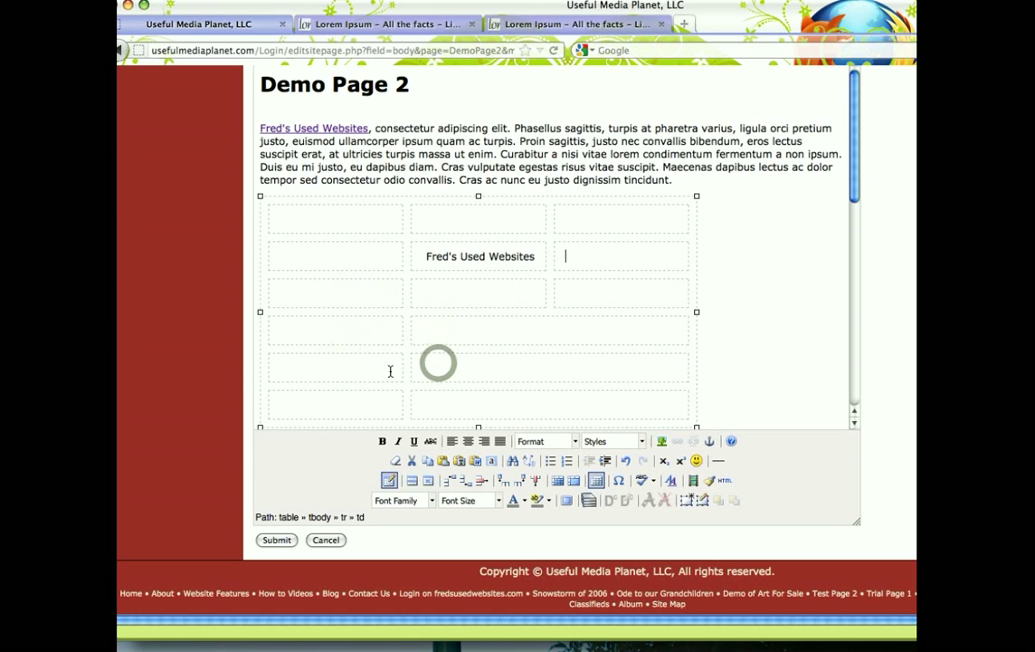
pyautogui.click(389, 368)
pyautogui.click(362, 399)
pyautogui.click(450, 405)
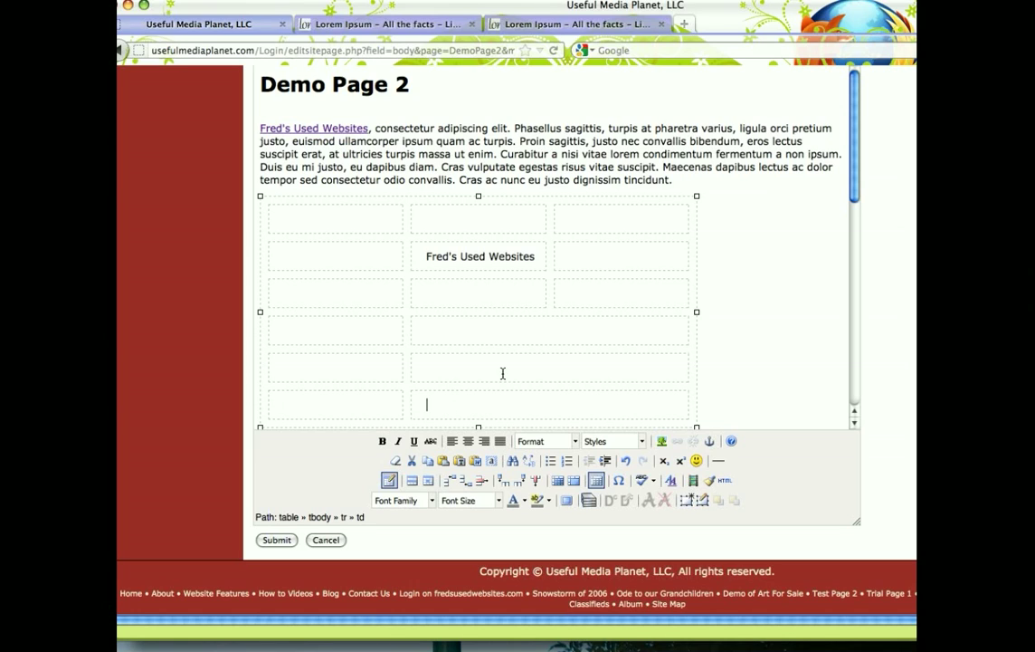
# Step: Copy the first three groups of bullets from the Lorem Ipsum list page into the wide merged cell of the table's fourth row
pyautogui.click(392, 26)
pyautogui.click(392, 26)
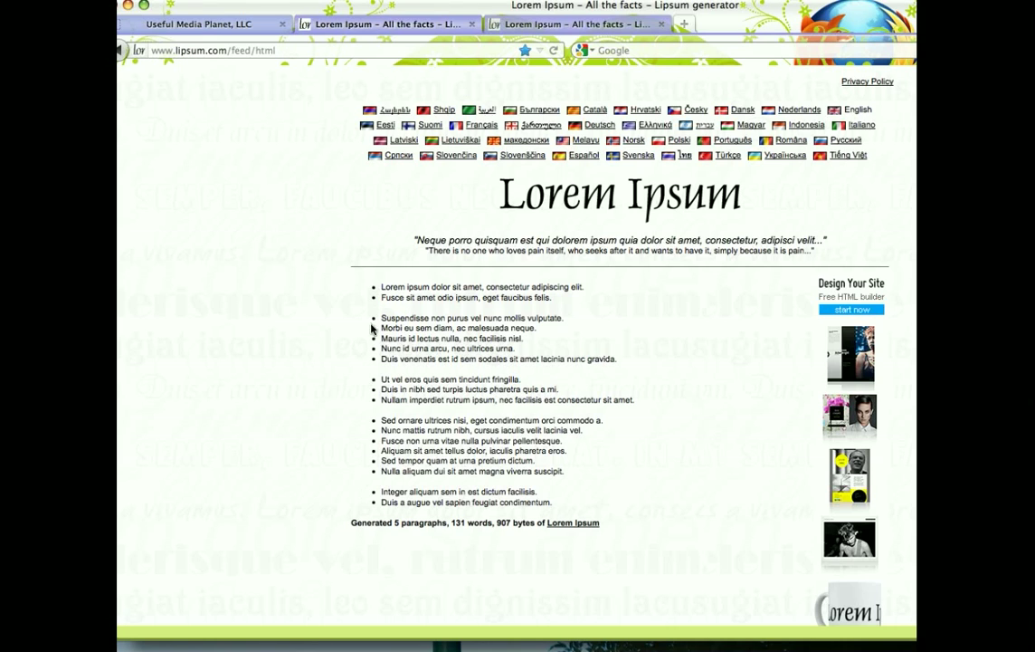
pyautogui.moveTo(380, 284); pyautogui.dragTo(655, 407)
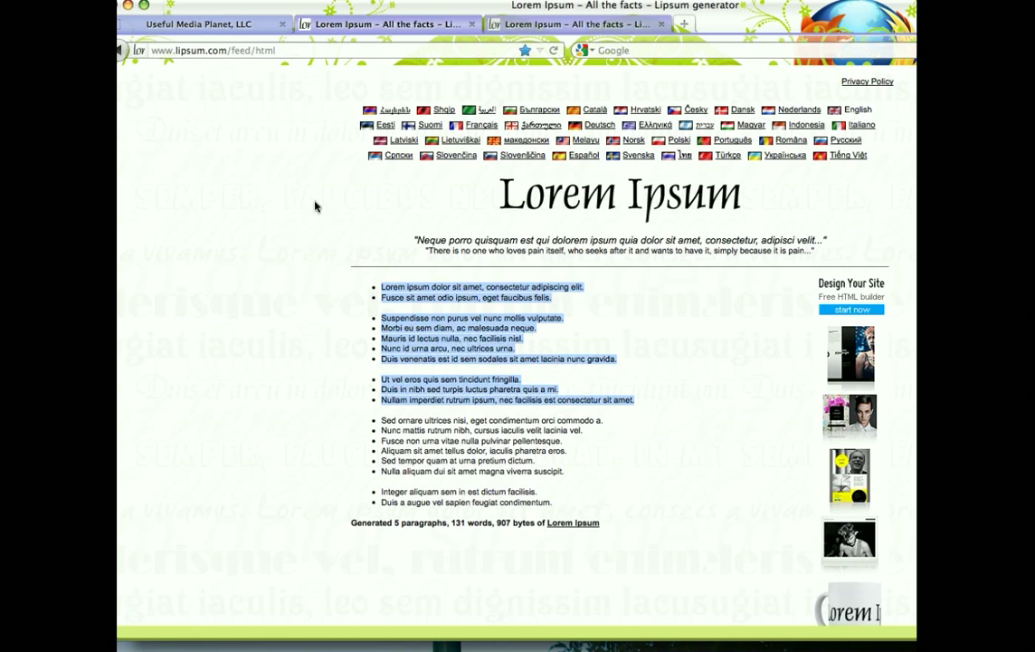
pyautogui.click(186, 27)
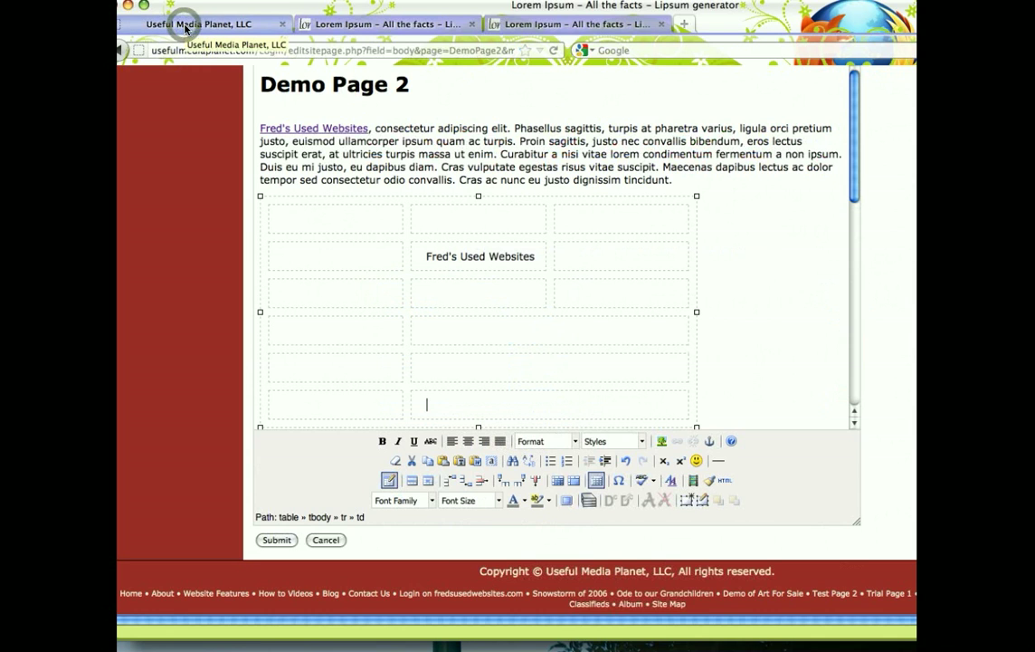
pyautogui.click(501, 332)
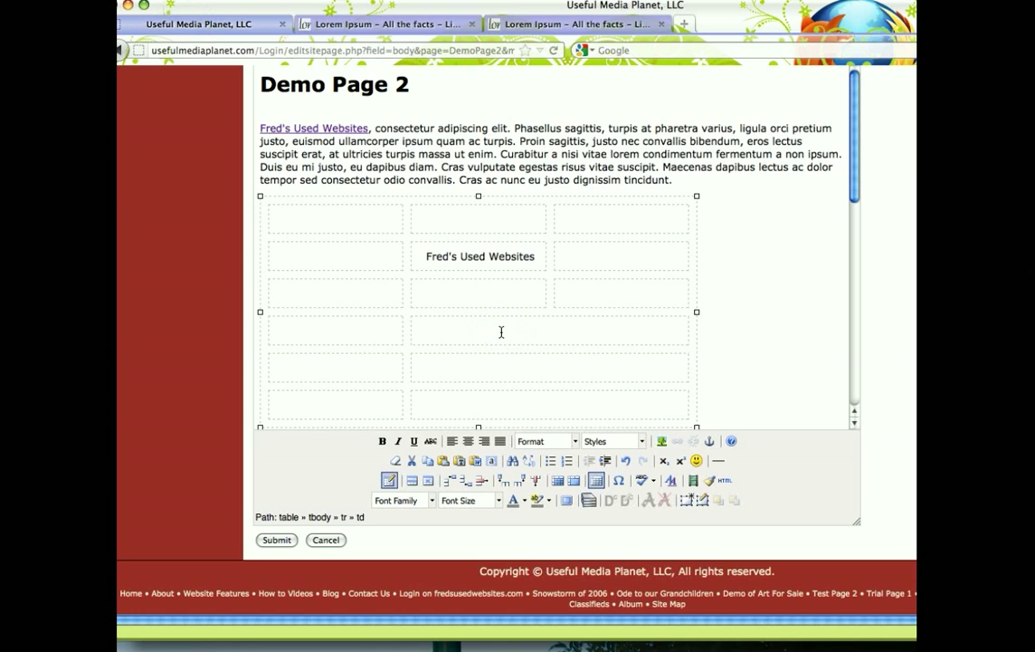
pyautogui.press('super+v')
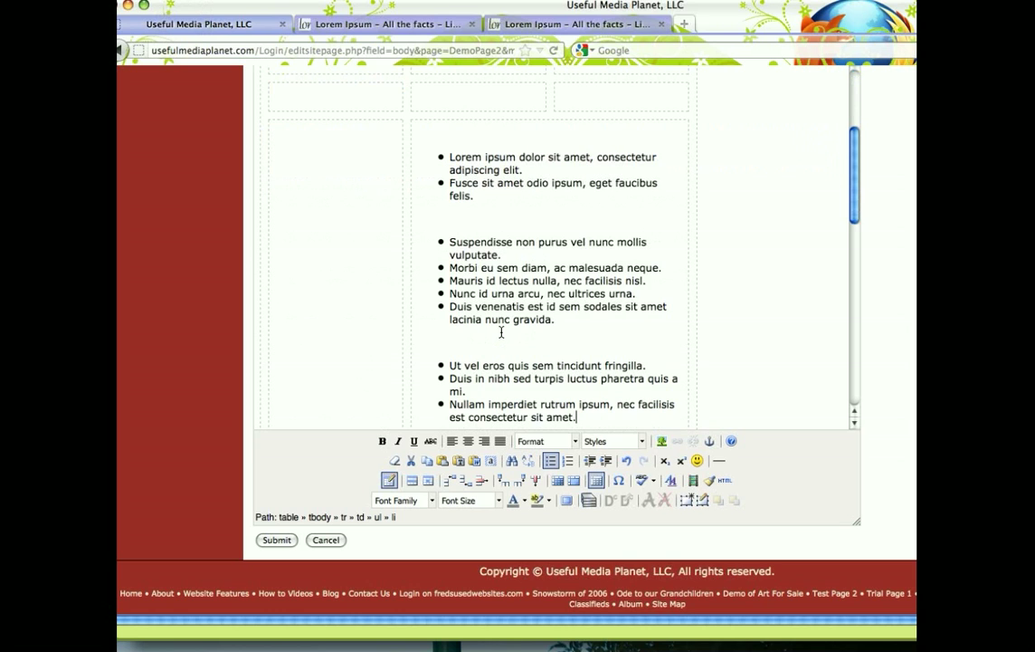
pyautogui.scroll(-10, 535, 299)
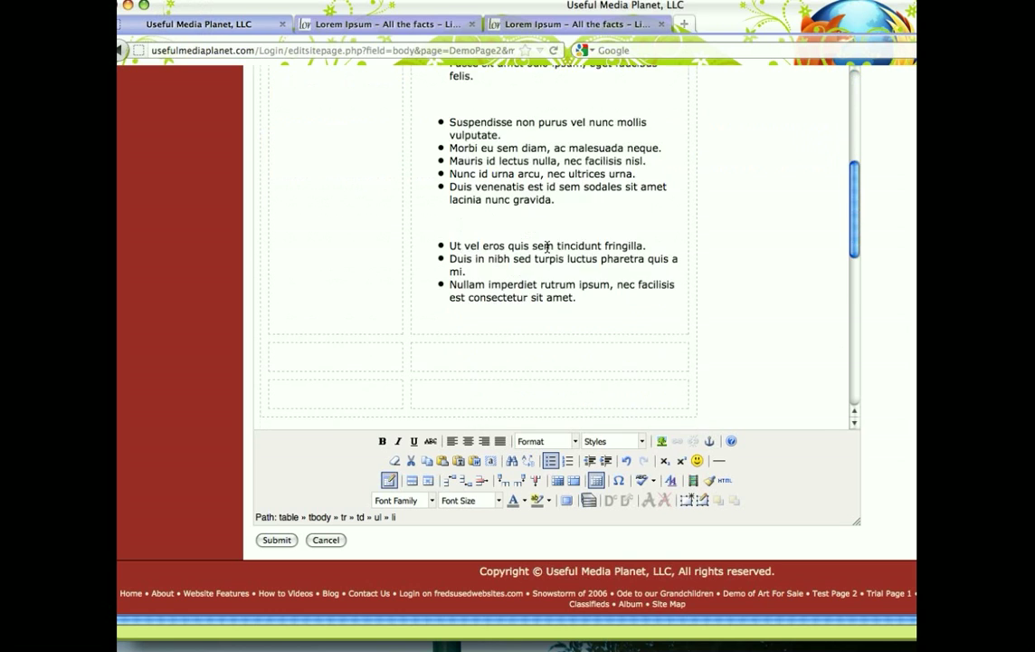
pyautogui.scroll(1, 548, 249)
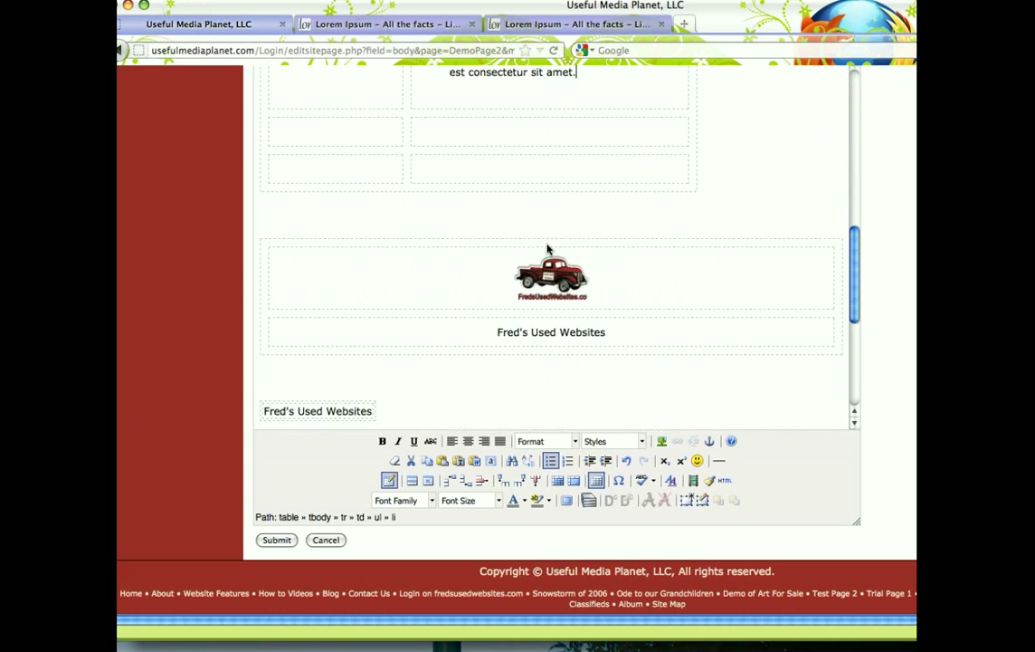
pyautogui.scroll(4, 548, 249)
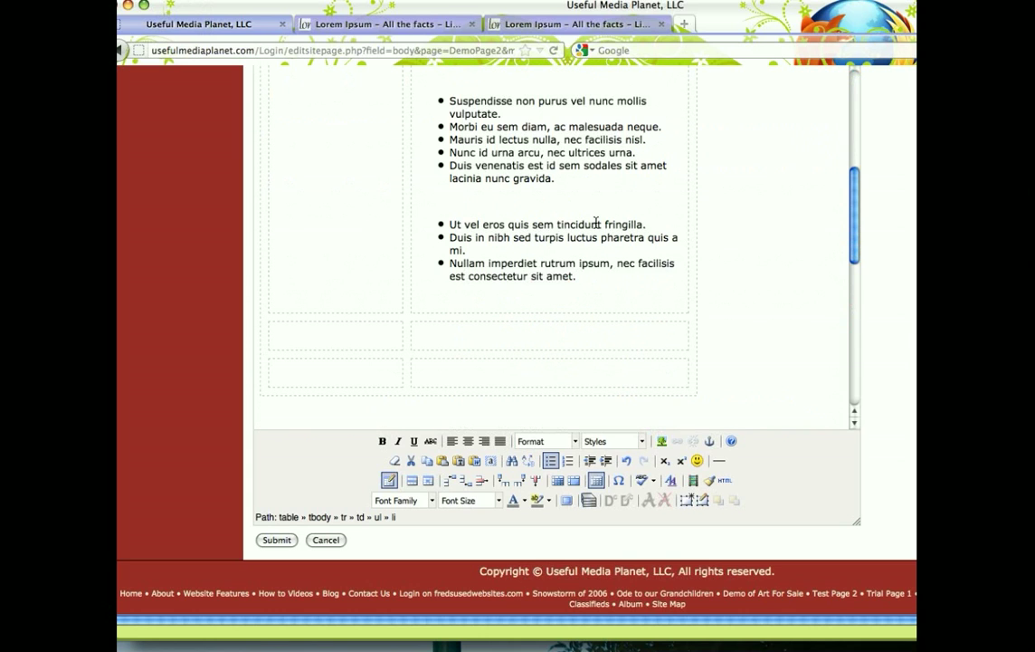
pyautogui.click(502, 301)
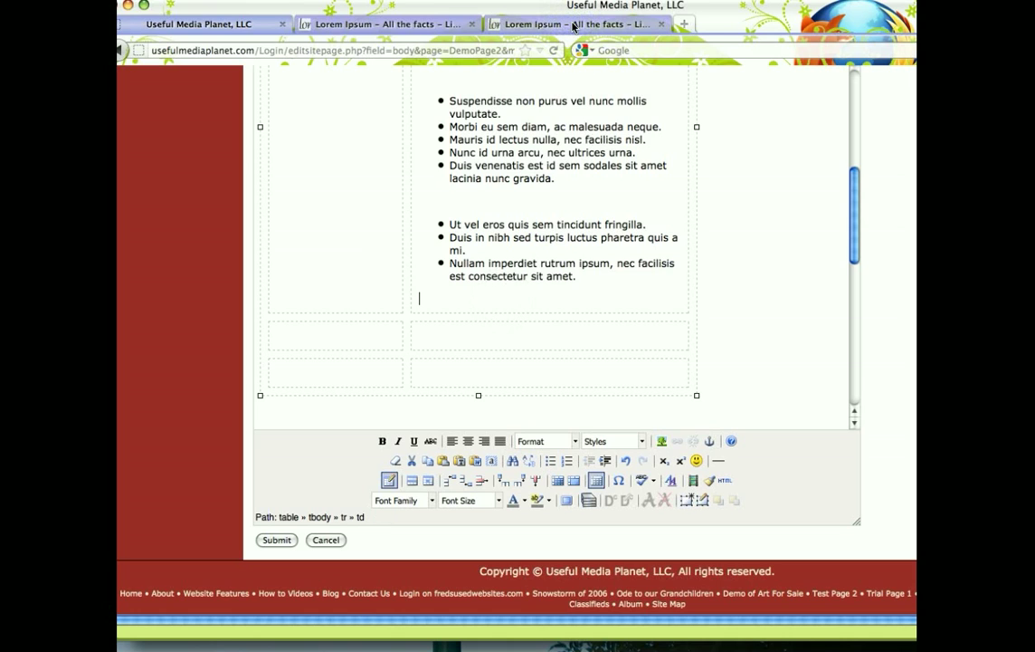
# Step: Copy the first two paragraphs from the other Lorem Ipsum page into the left cell of the table's fourth row
pyautogui.click(573, 24)
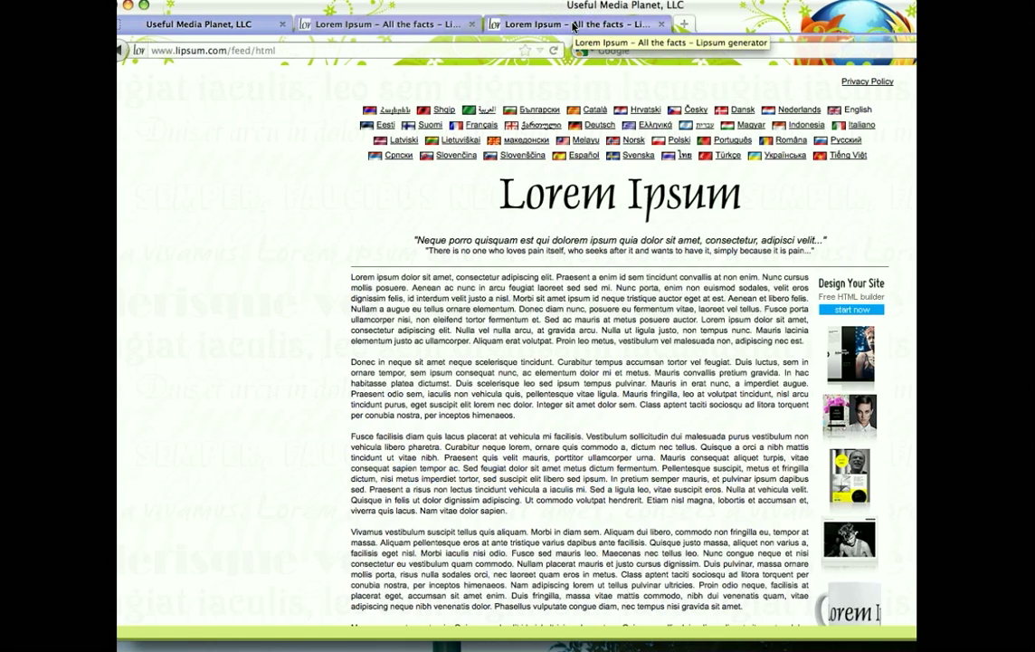
pyautogui.moveTo(350, 278); pyautogui.dragTo(527, 418)
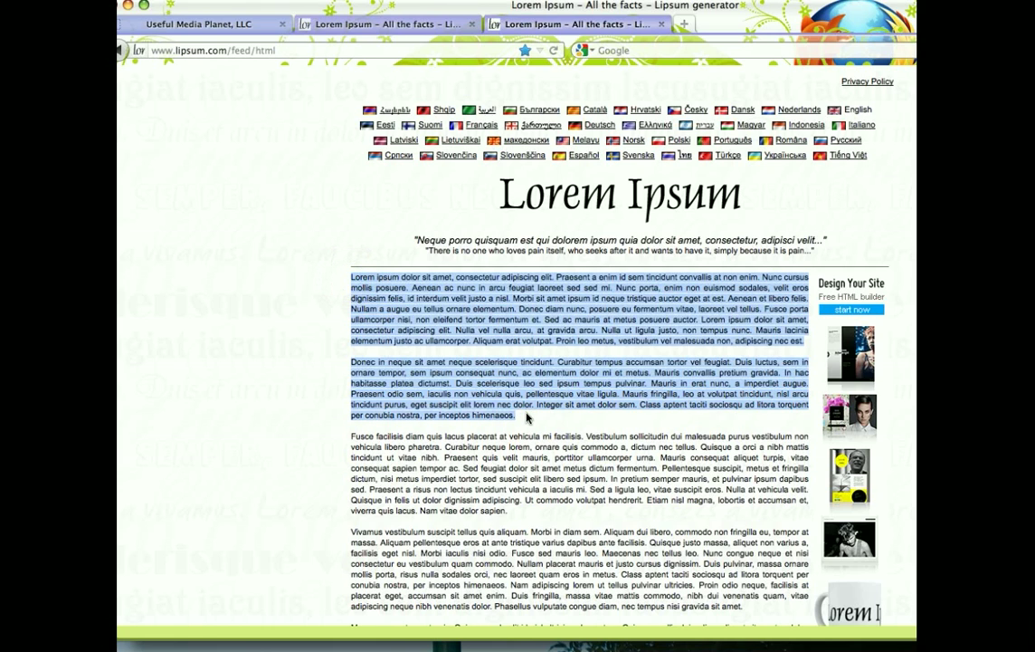
pyautogui.click(201, 26)
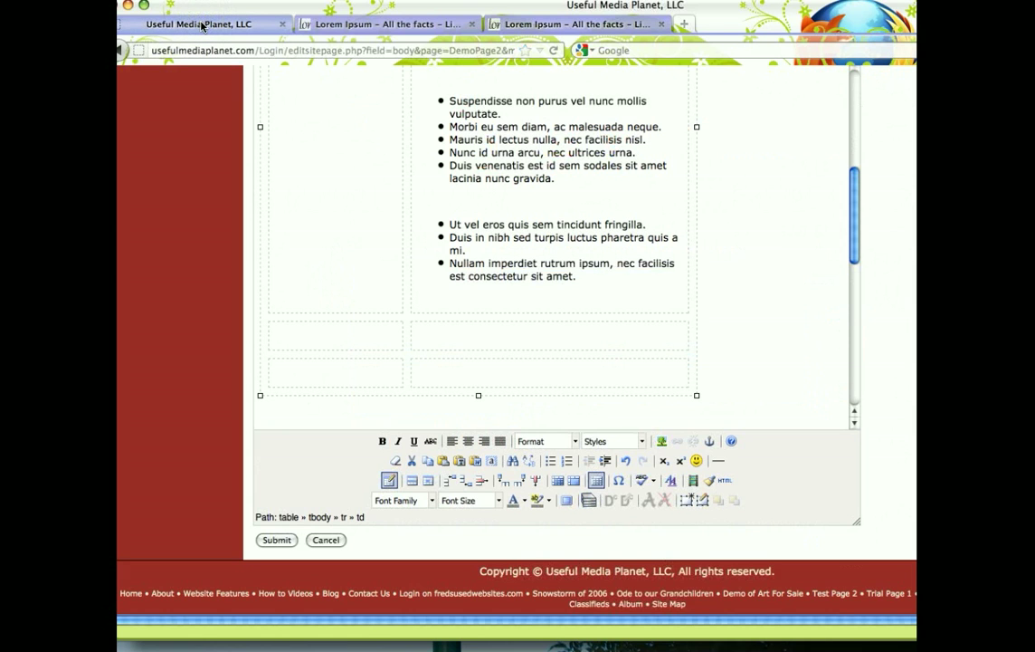
pyautogui.click(355, 157)
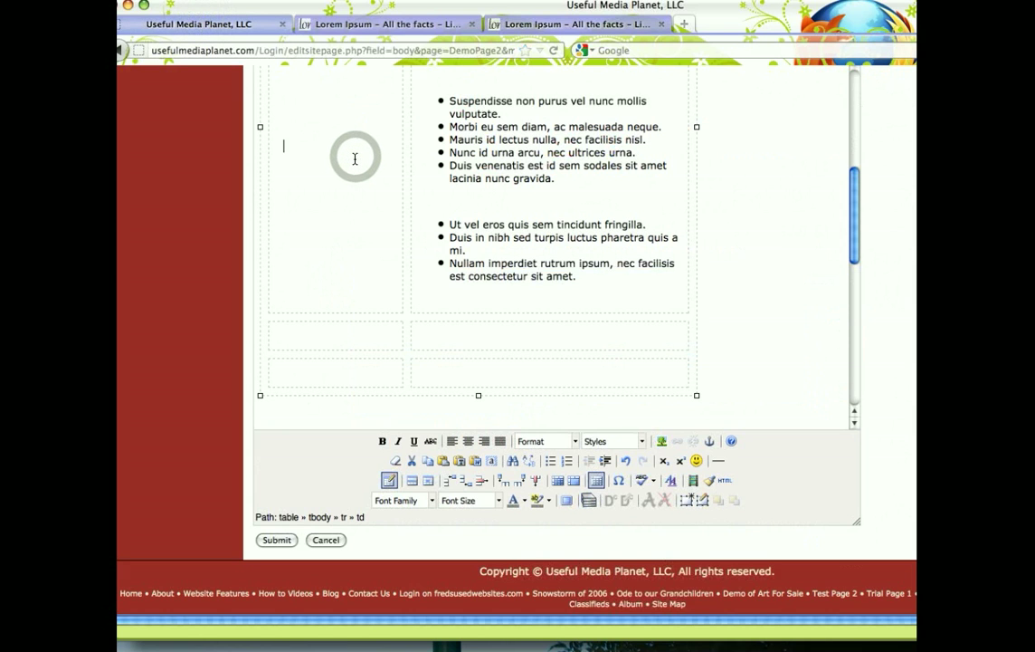
pyautogui.press('super+v')
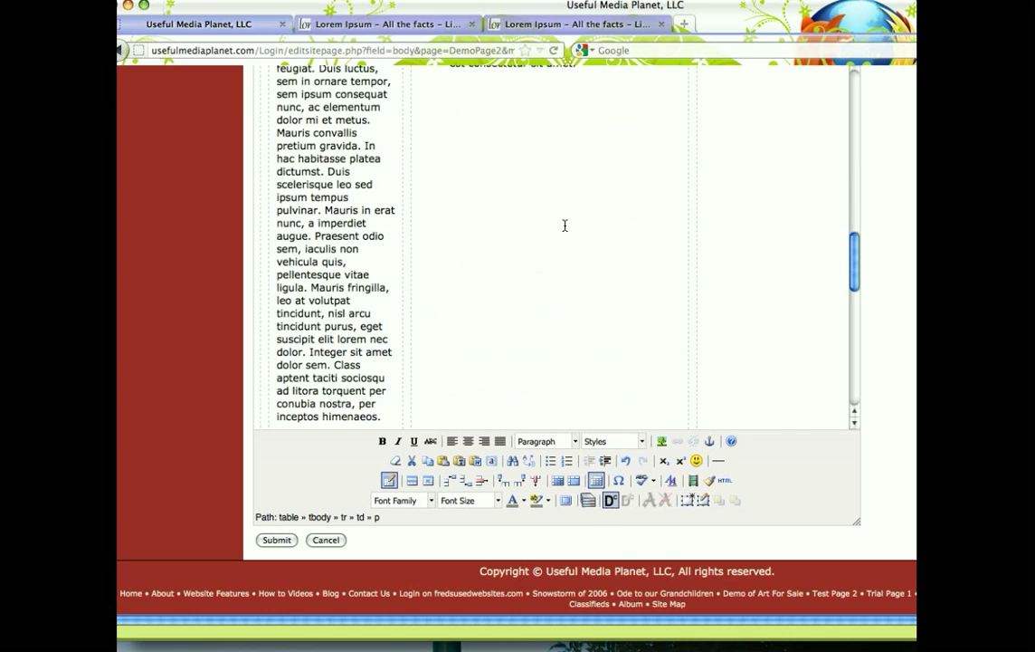
# Step: Review the table from its first to its last row to examine how the pasted paragraphs and bullets sit in their cells
pyautogui.scroll(-5, 563, 226)
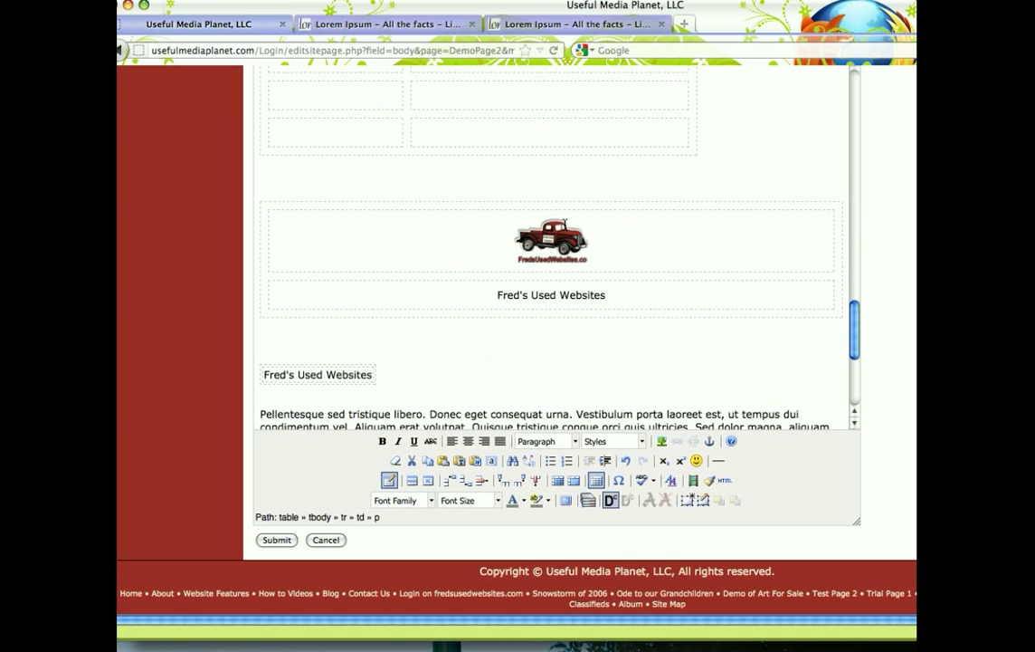
pyautogui.click(854, 316)
pyautogui.scroll(10, 751, 398)
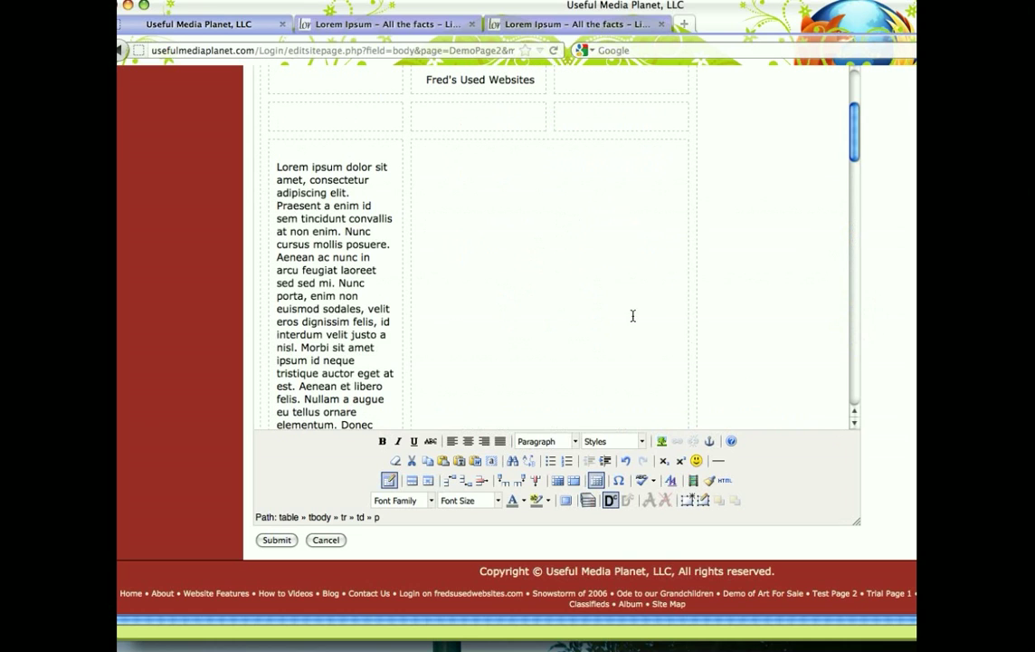
pyautogui.scroll(5, 632, 315)
pyautogui.scroll(2, 632, 315)
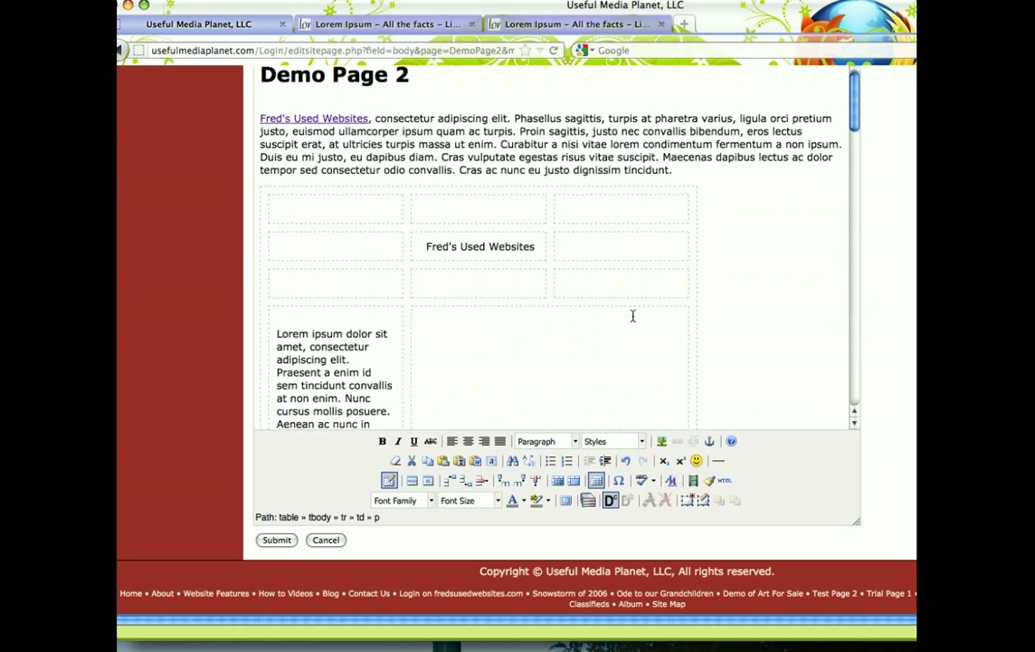
pyautogui.scroll(-8, 632, 315)
pyautogui.scroll(-5, 633, 315)
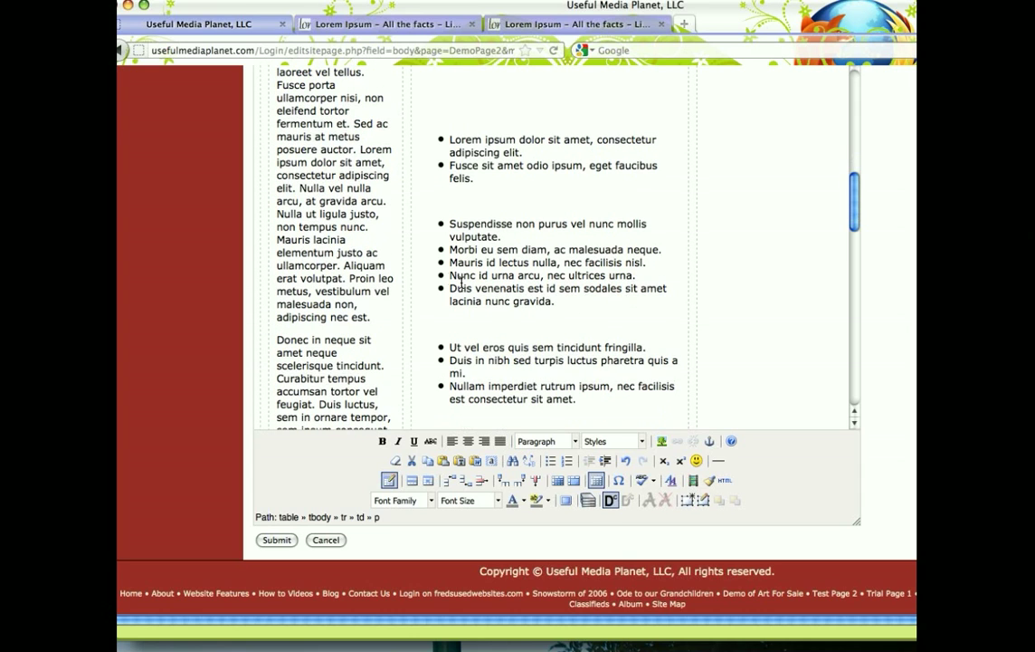
# Step: Set the width of the table holding the pasted paragraphs and bullets to 100%
pyautogui.click(382, 255)
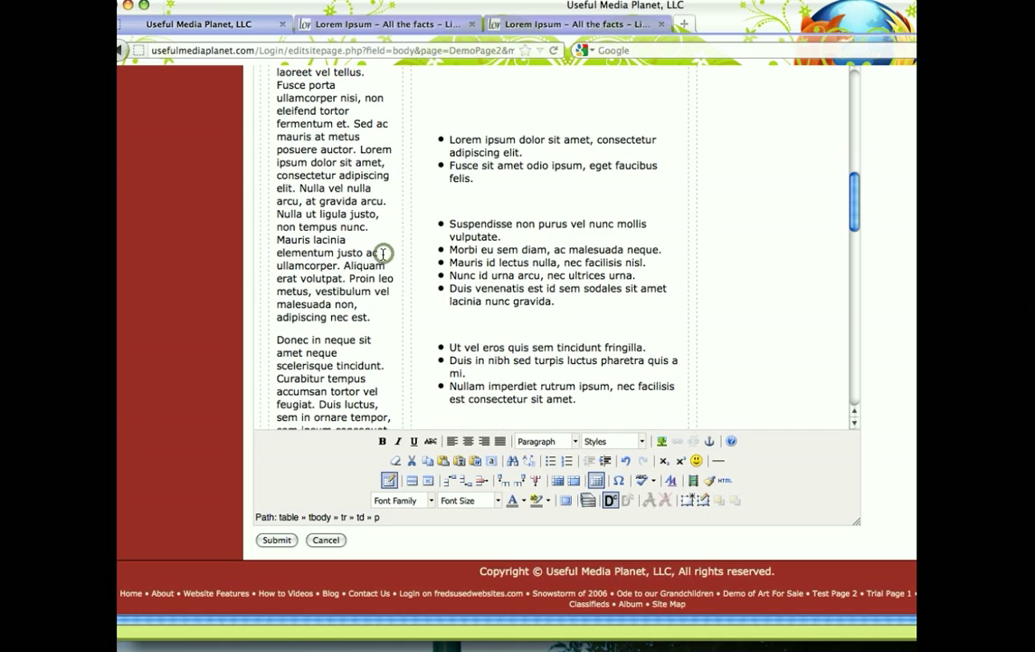
pyautogui.click(390, 483)
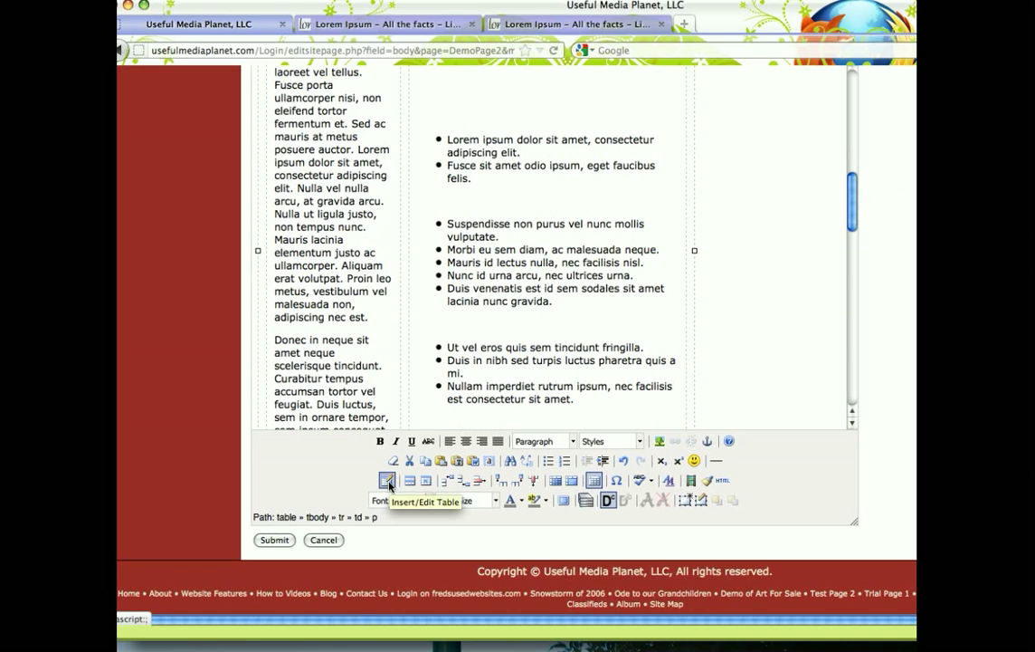
pyautogui.click(389, 484)
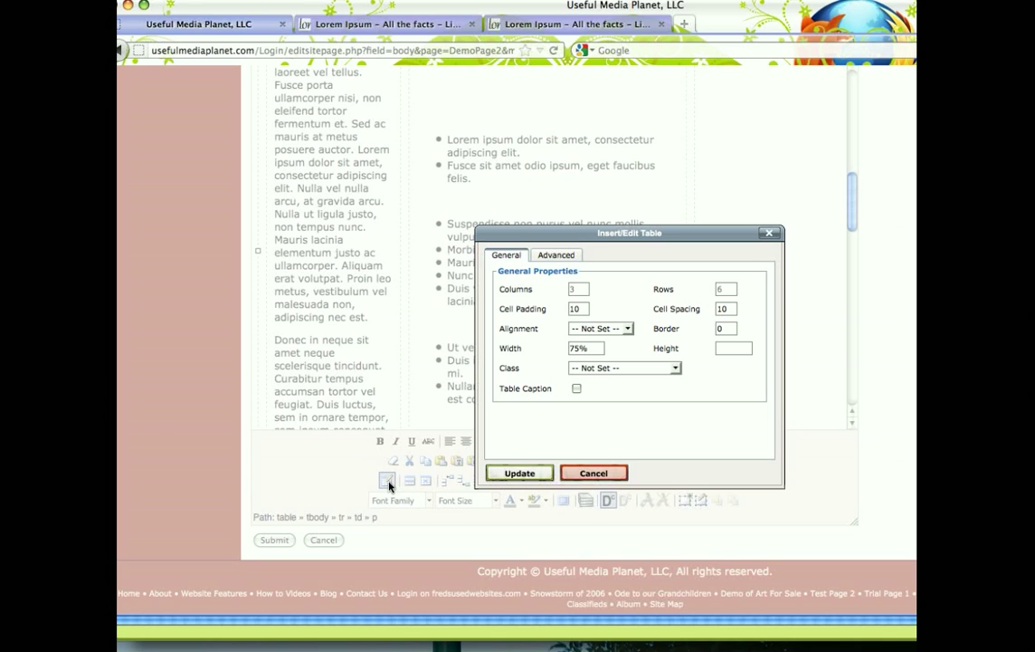
pyautogui.click(587, 349)
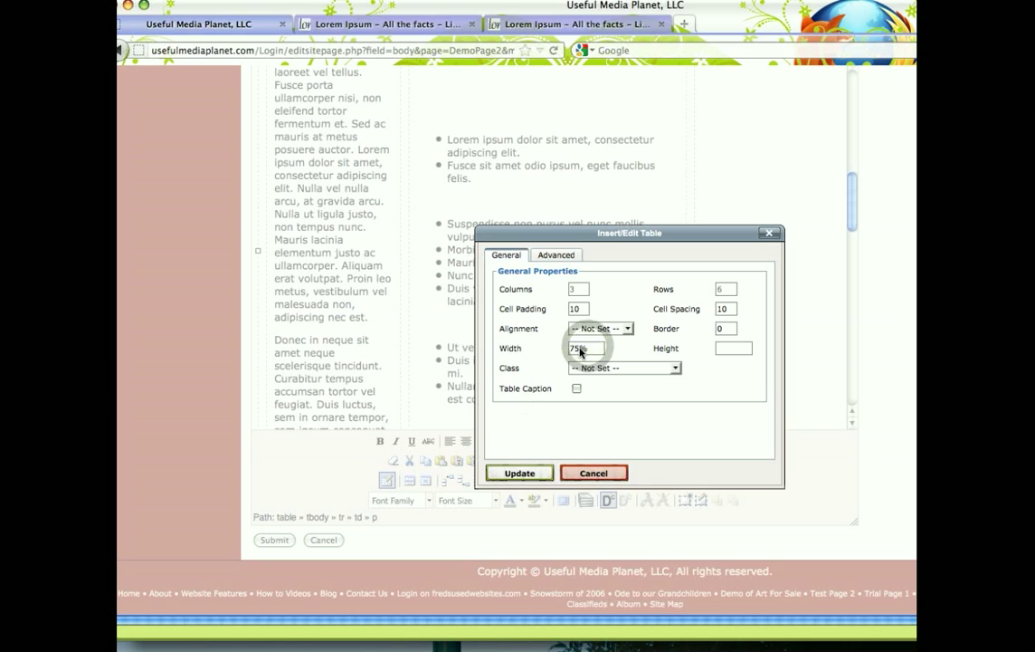
pyautogui.doubleClick(586, 349)
pyautogui.write('100%')
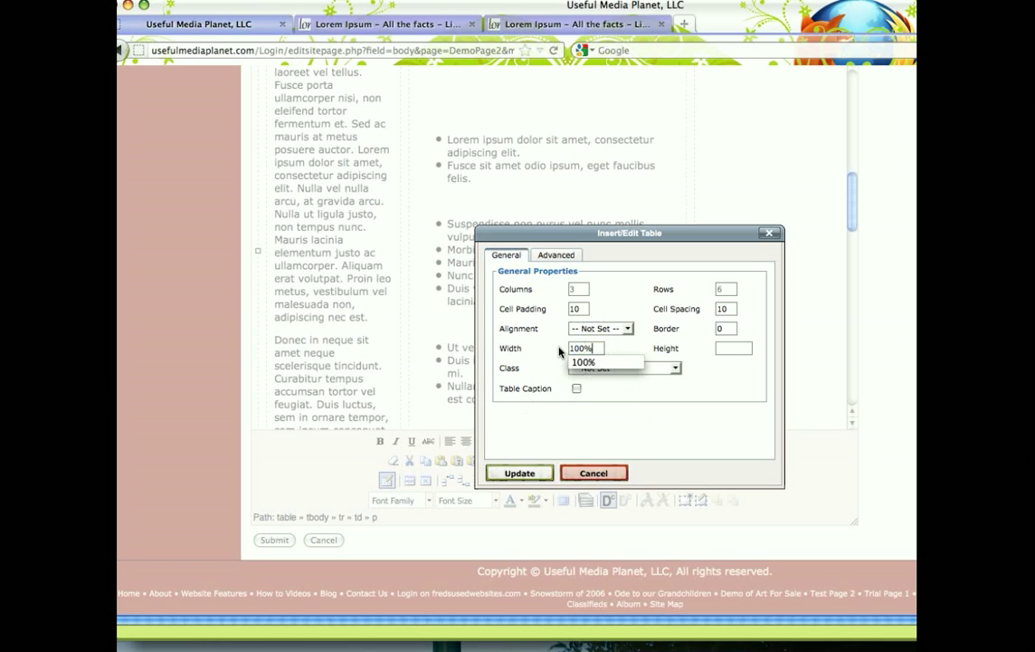
pyautogui.click(520, 473)
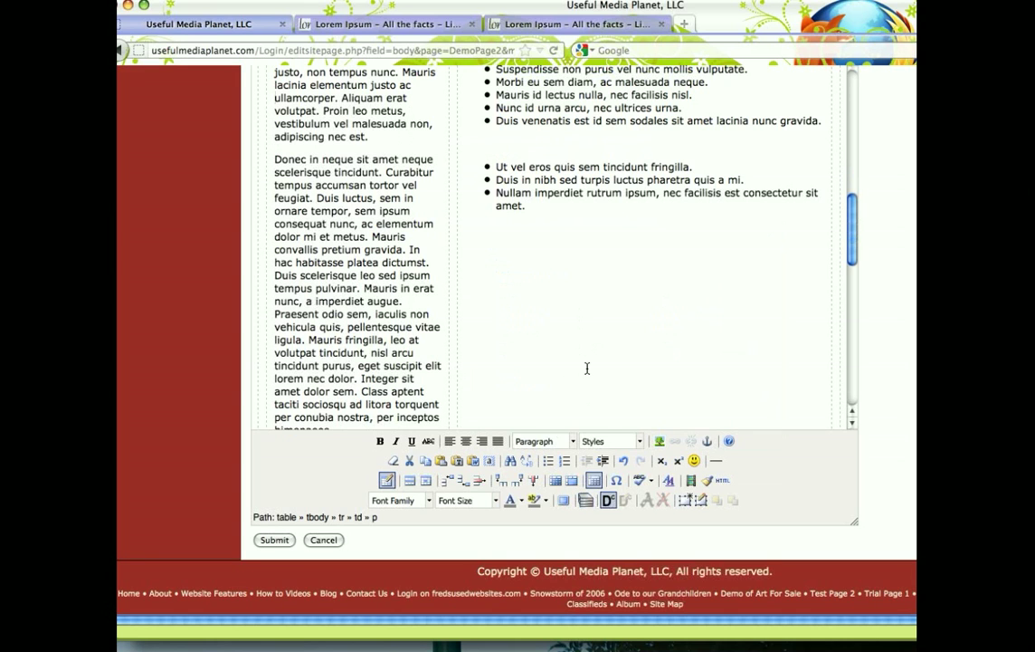
# Step: Set the cell width to 33% from the wide bullet cell in the fourth row, applying it to all cells in the column
pyautogui.click(626, 289)
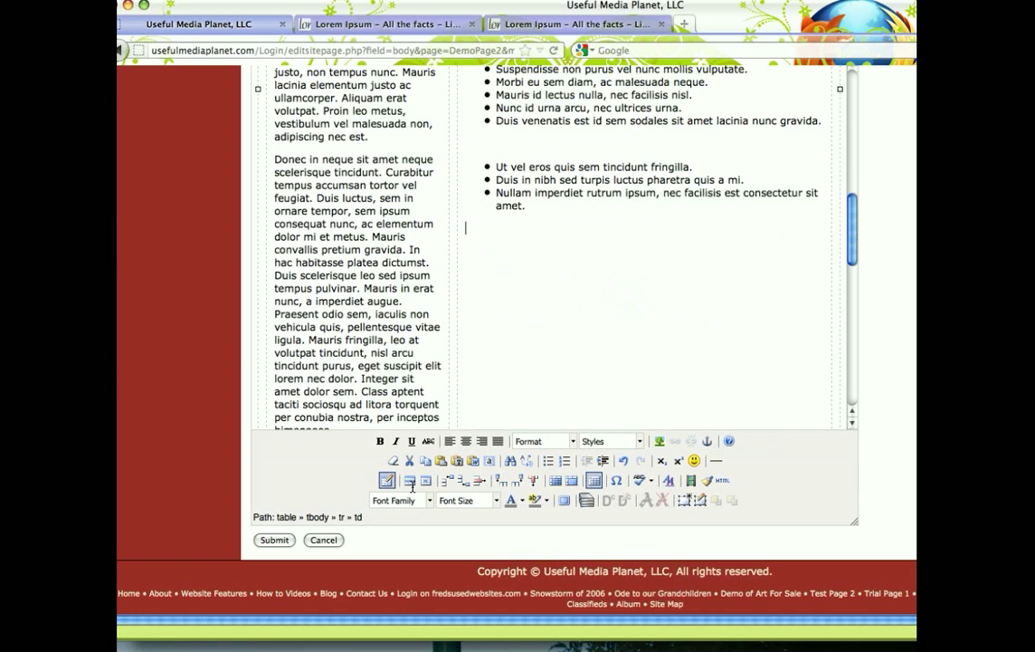
pyautogui.click(386, 480)
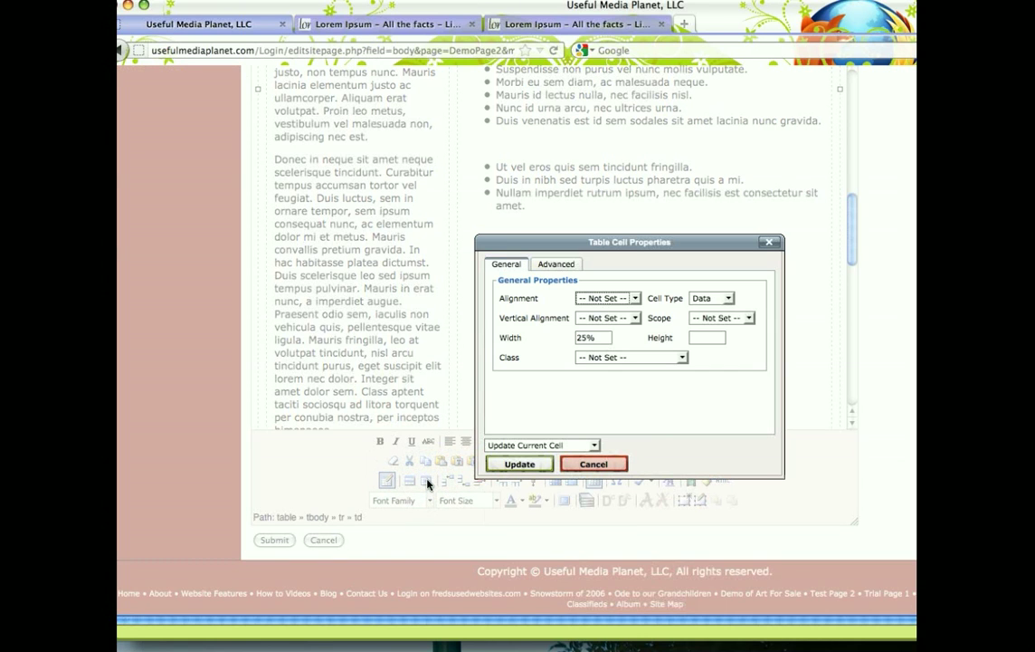
pyautogui.click(586, 337)
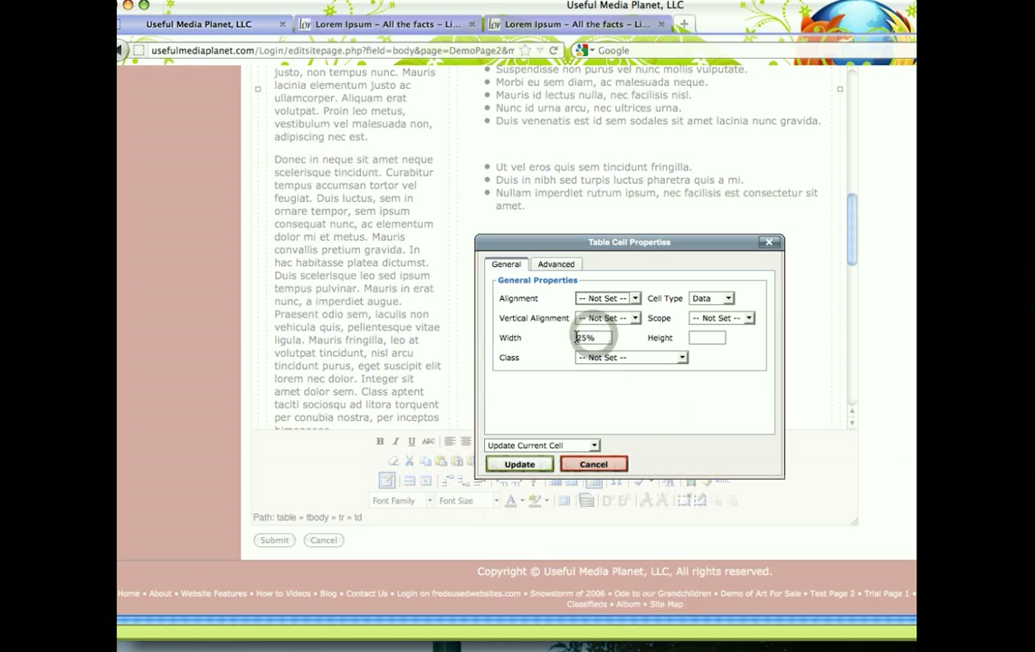
pyautogui.write('33%')
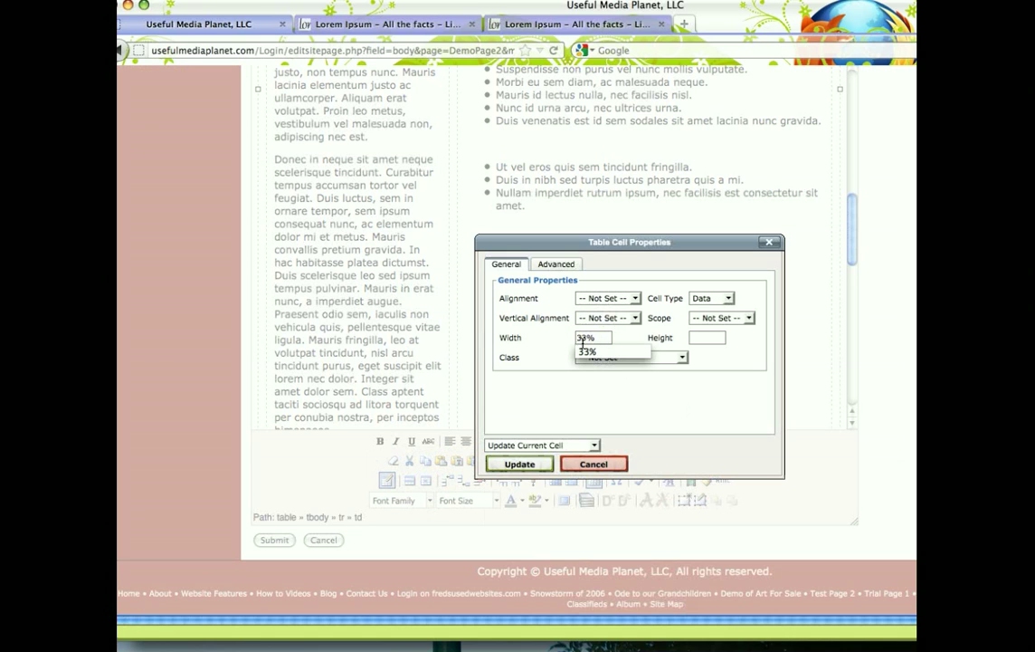
pyautogui.click(596, 445)
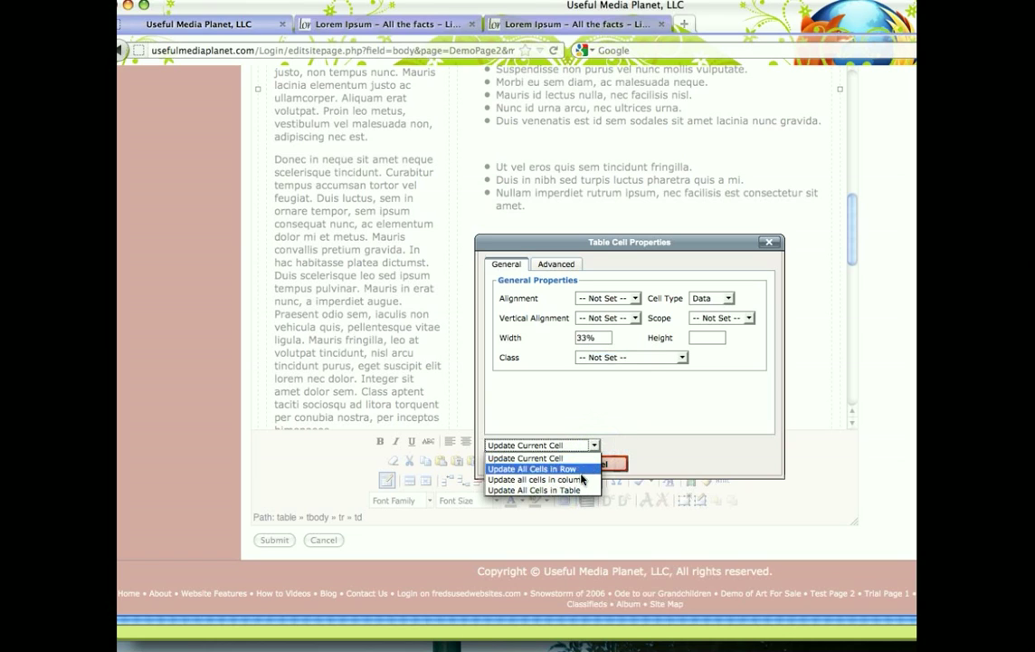
pyautogui.click(582, 480)
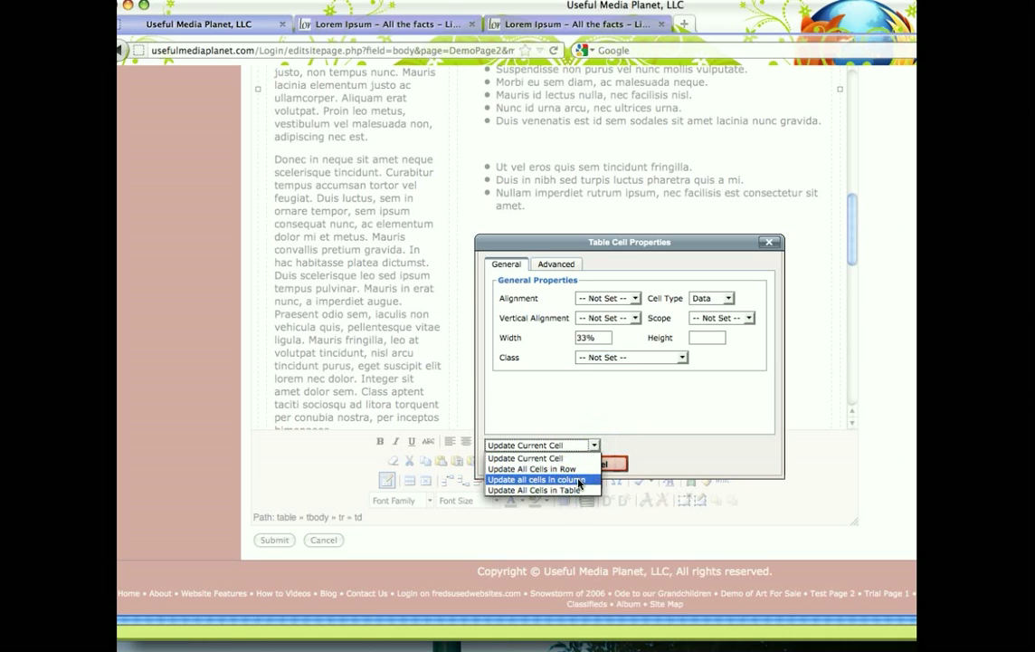
pyautogui.click(579, 479)
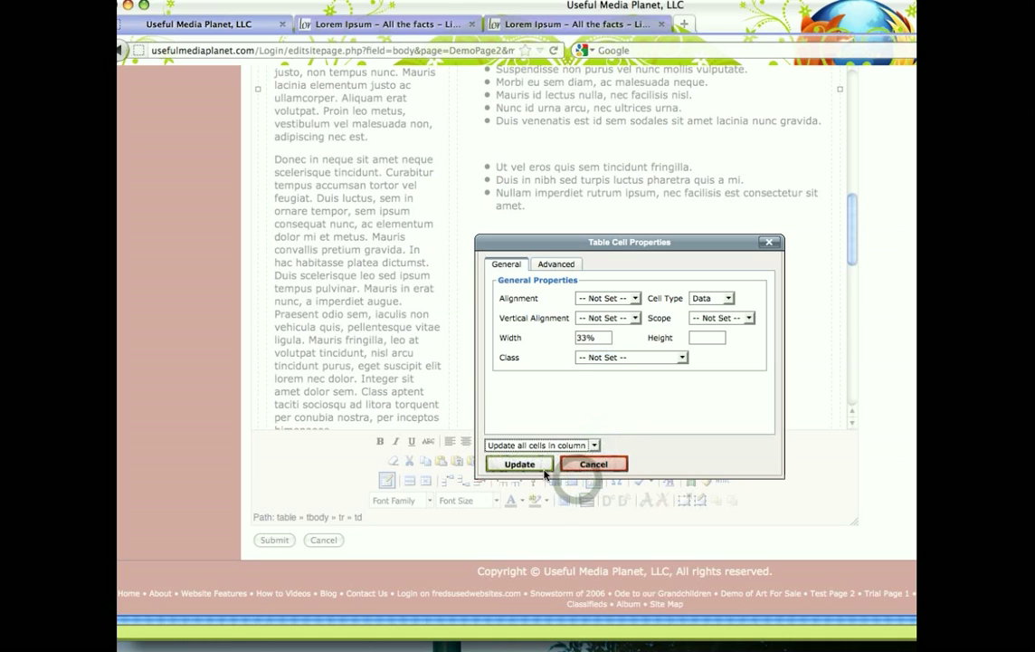
pyautogui.click(531, 465)
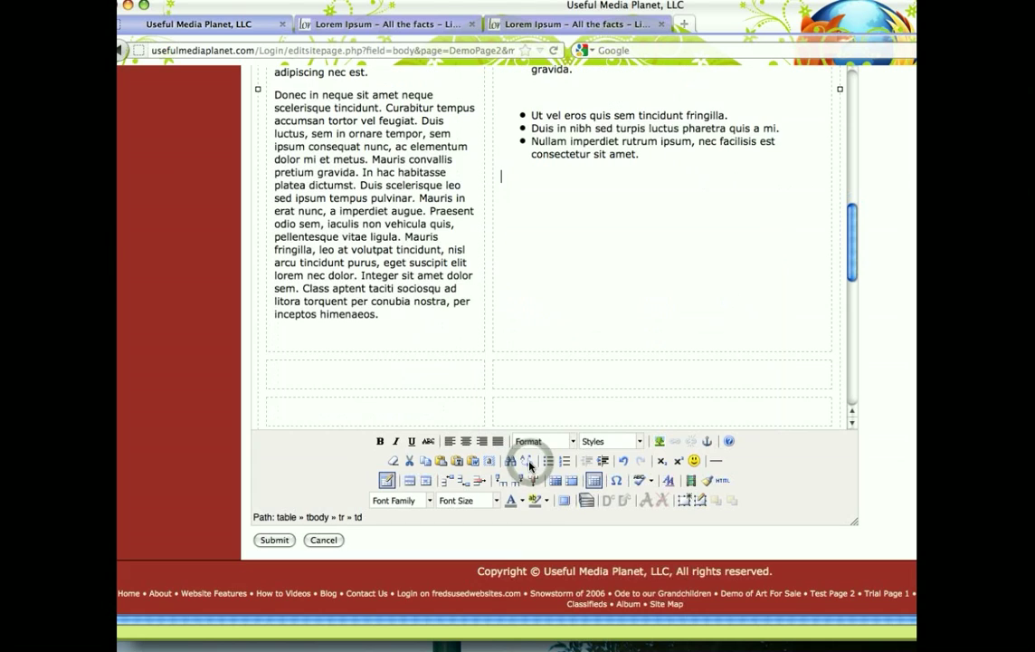
# Step: Review the whole table and compare its upper three rows with the paragraph and bullet cells to examine the column widths
pyautogui.scroll(10, 620, 298)
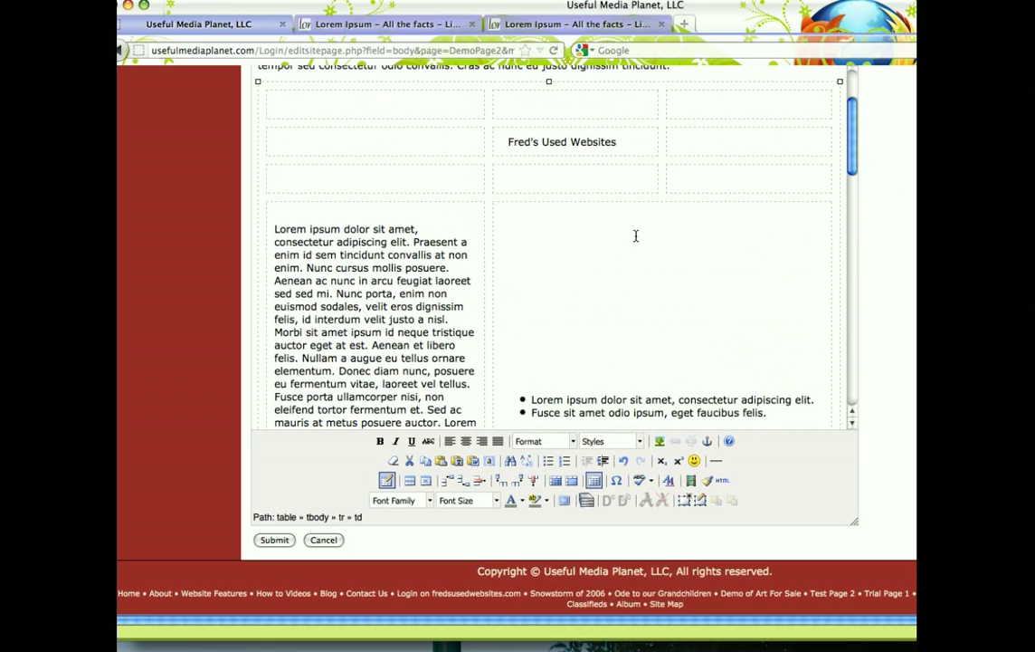
pyautogui.scroll(-10, 439, 187)
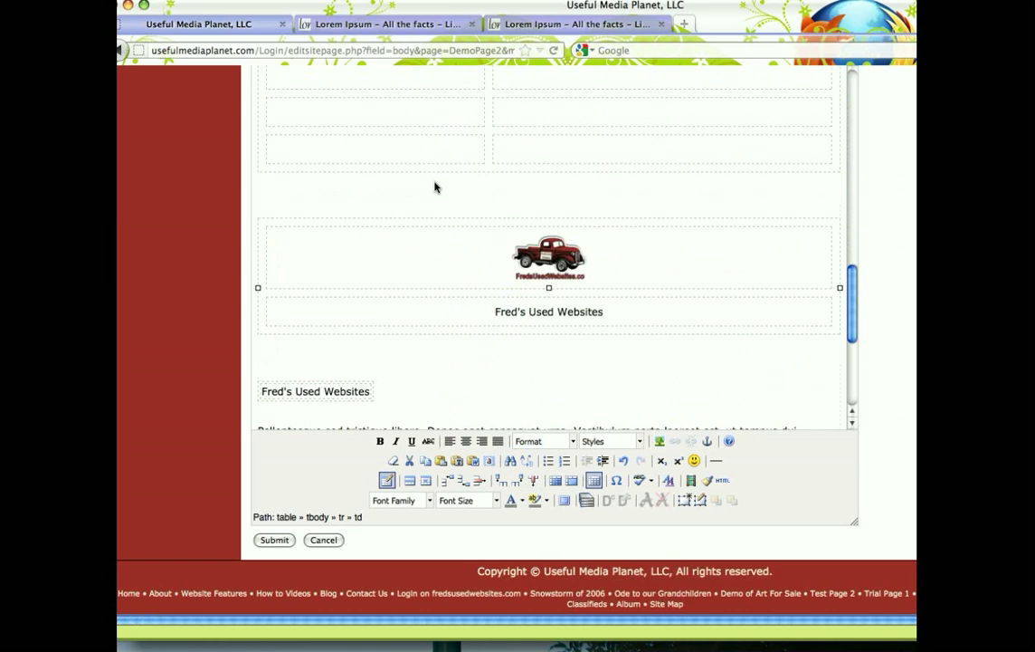
pyautogui.scroll(1, 434, 187)
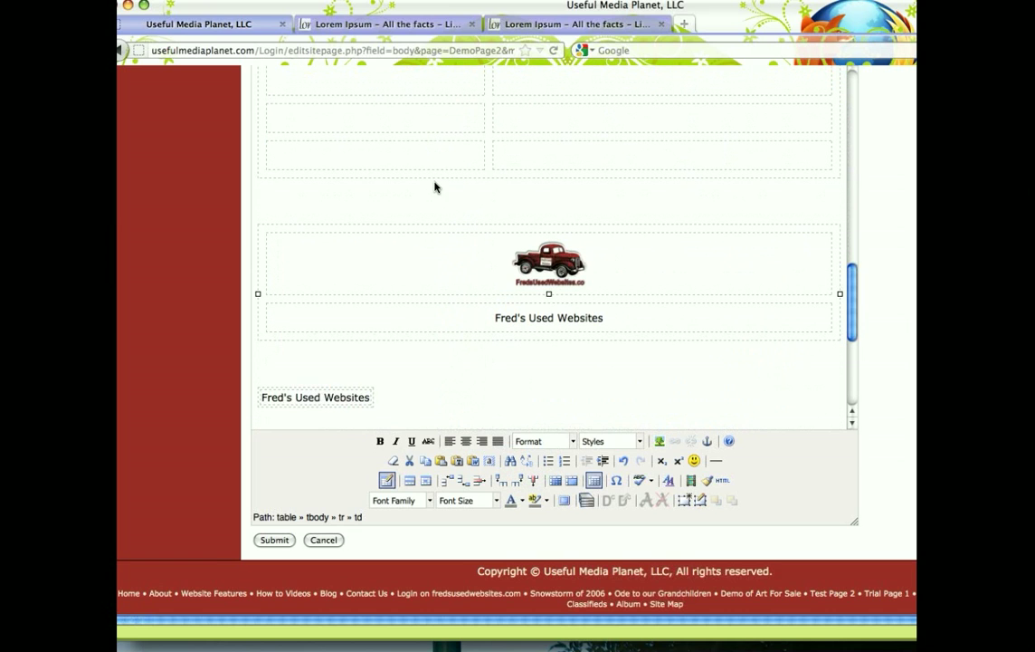
pyautogui.scroll(10, 435, 187)
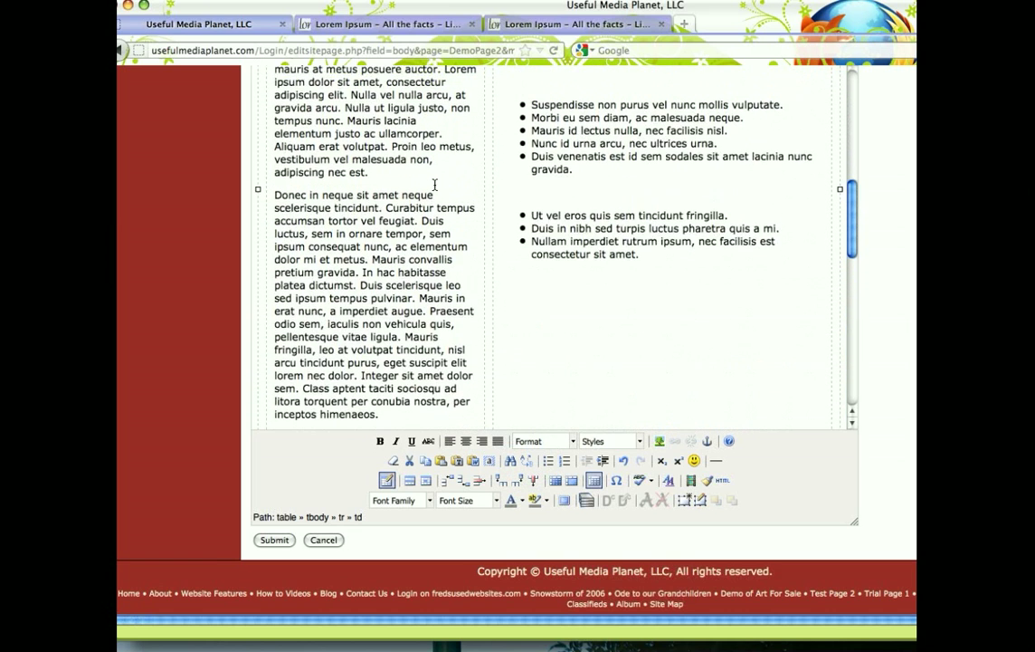
pyautogui.scroll(10, 434, 186)
pyautogui.scroll(-2, 434, 197)
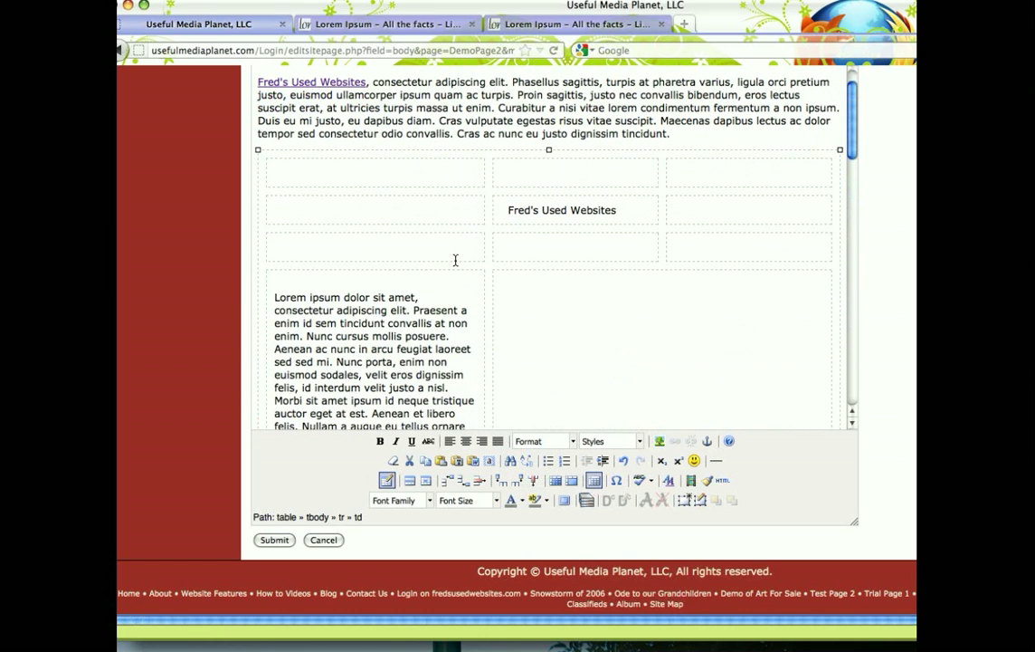
pyautogui.click(665, 308)
pyautogui.click(440, 308)
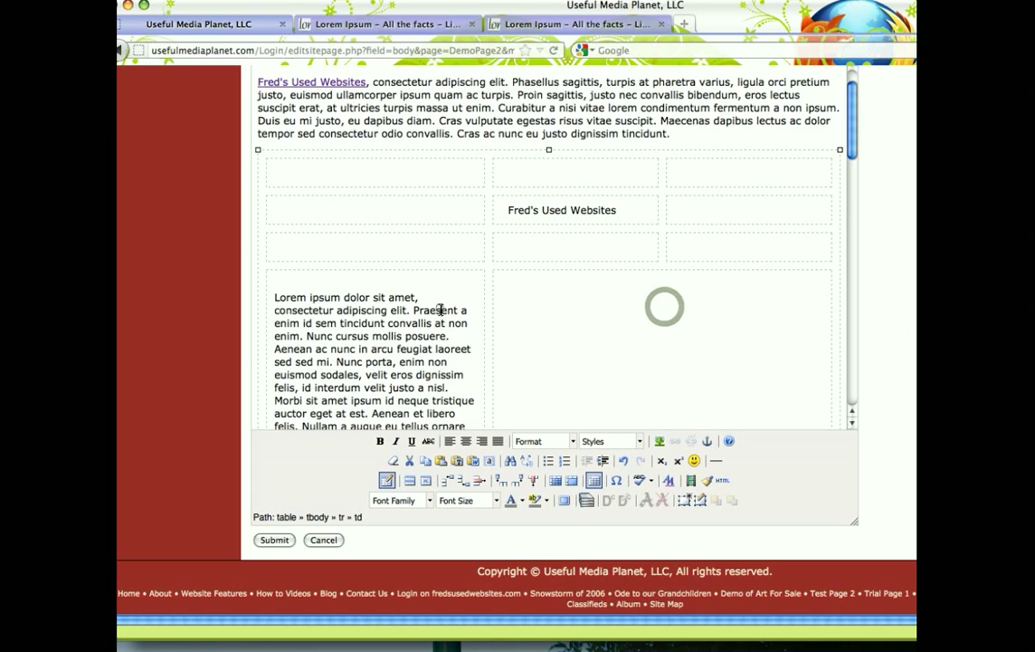
pyautogui.click(414, 242)
pyautogui.click(527, 245)
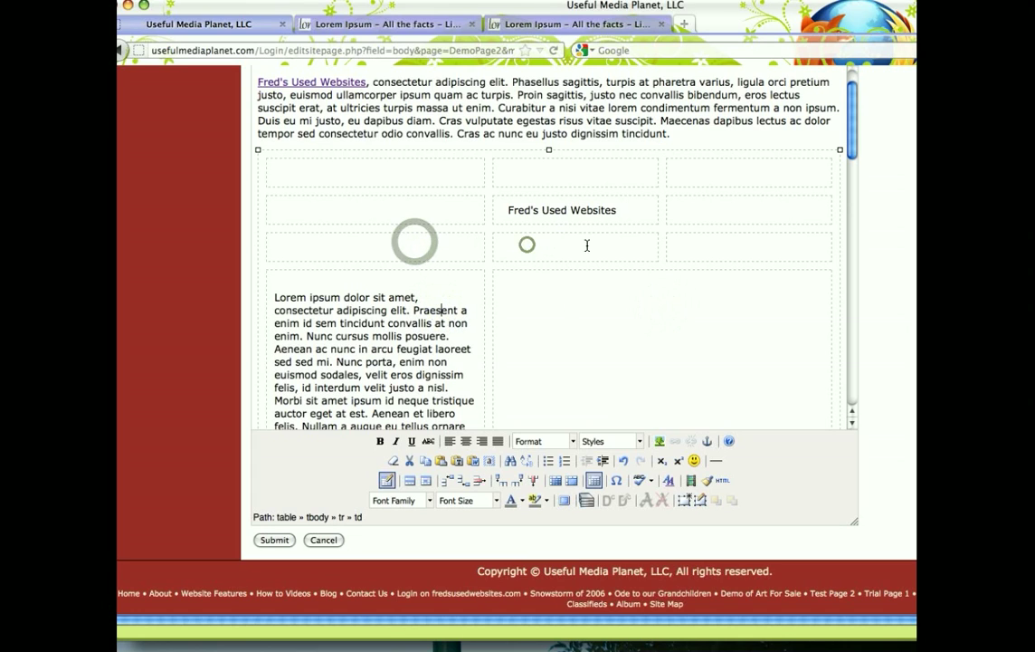
pyautogui.click(701, 243)
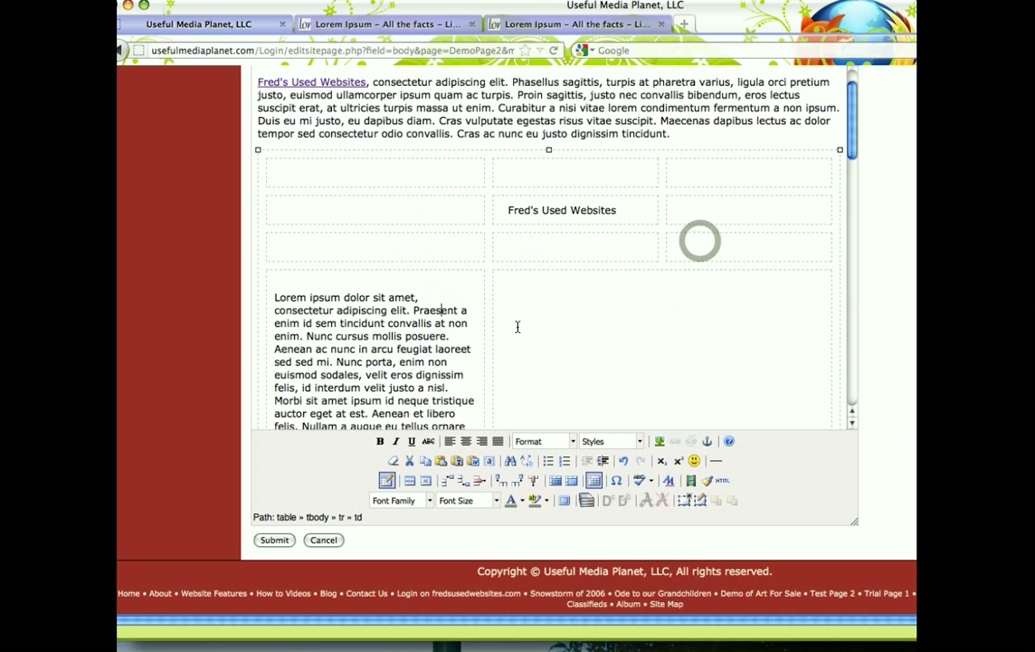
# Step: Set the cell width to 66% from the paragraph cell in the fourth row, applying it to all cells in the column
pyautogui.click(366, 308)
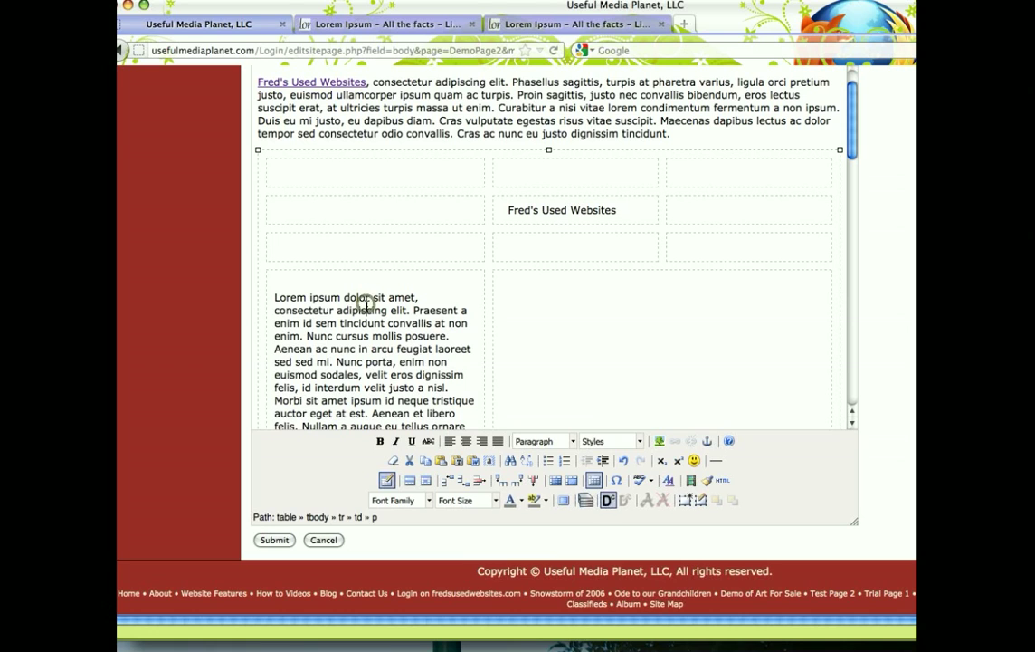
pyautogui.click(423, 483)
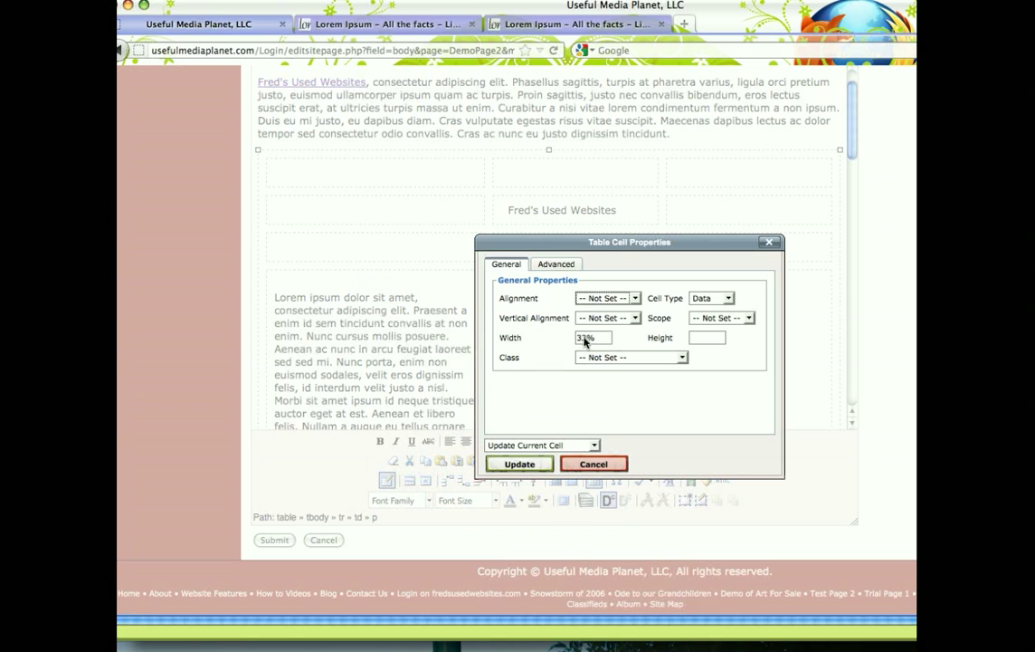
pyautogui.click(586, 338)
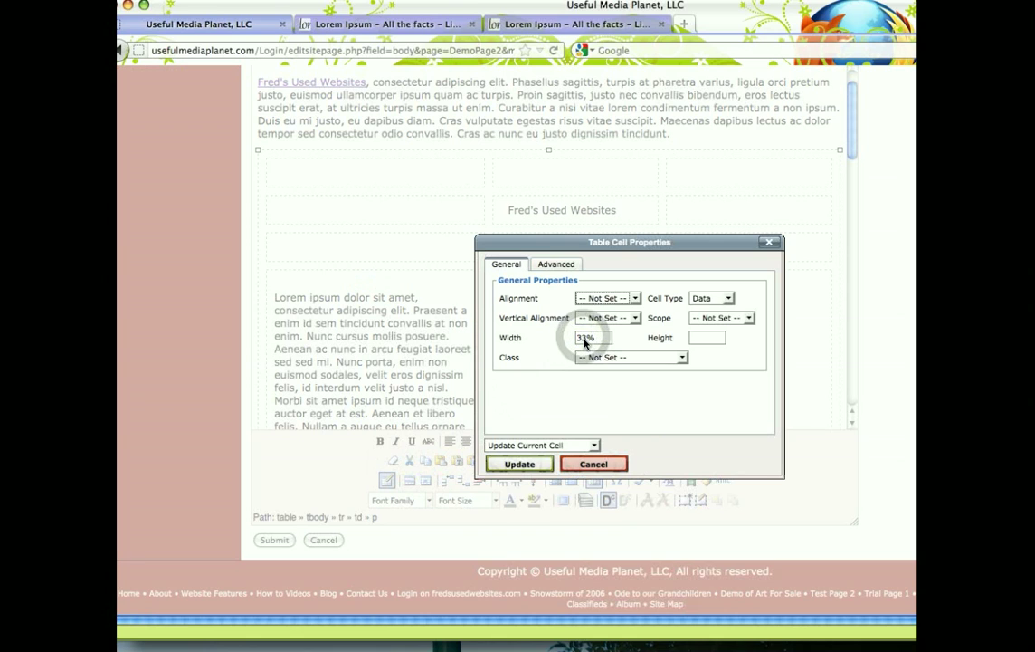
pyautogui.doubleClick(582, 338)
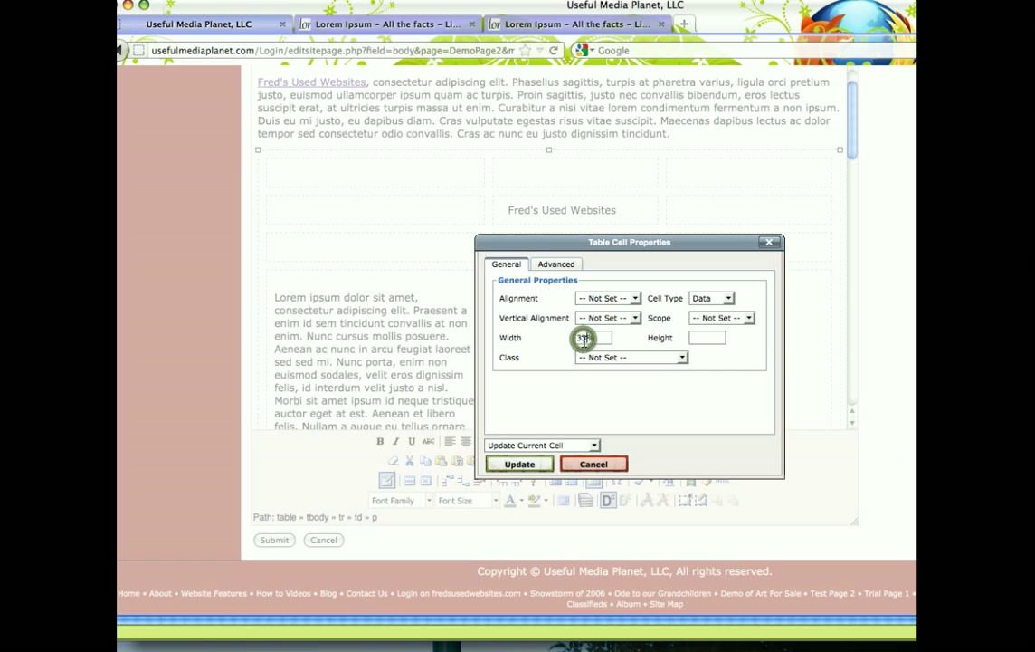
pyautogui.moveTo(598, 338); pyautogui.dragTo(555, 339)
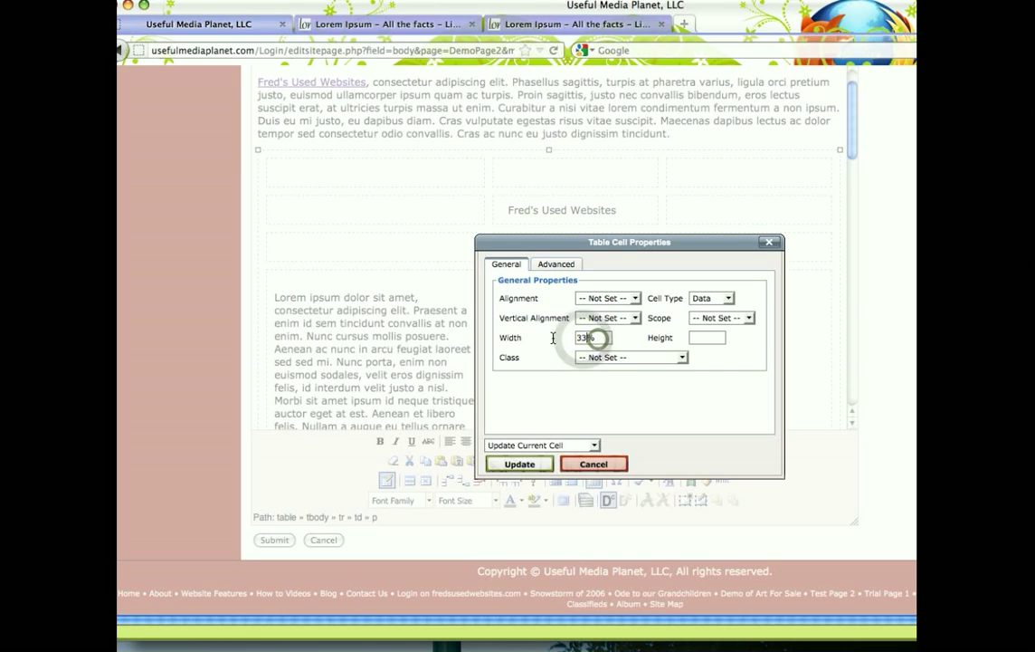
pyautogui.write('65%')
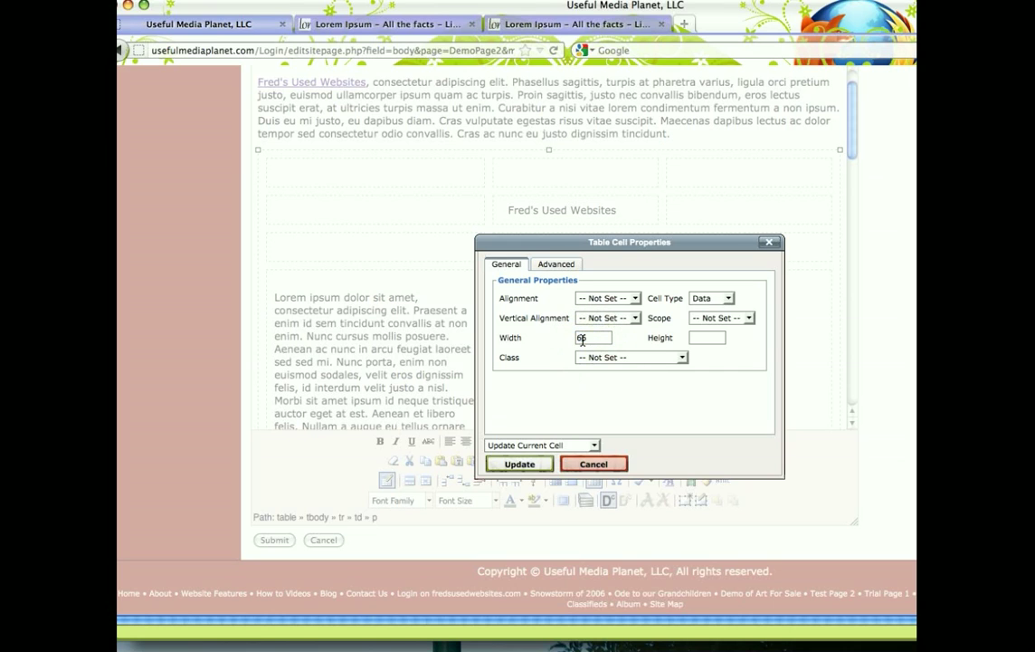
pyautogui.click(593, 444)
pyautogui.click(568, 479)
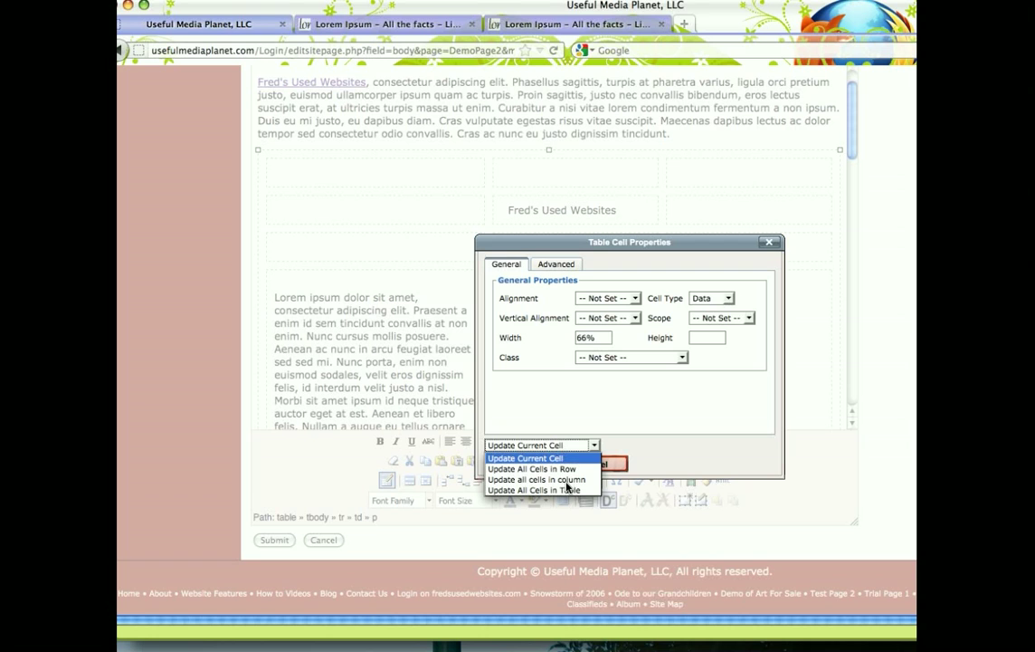
pyautogui.click(568, 482)
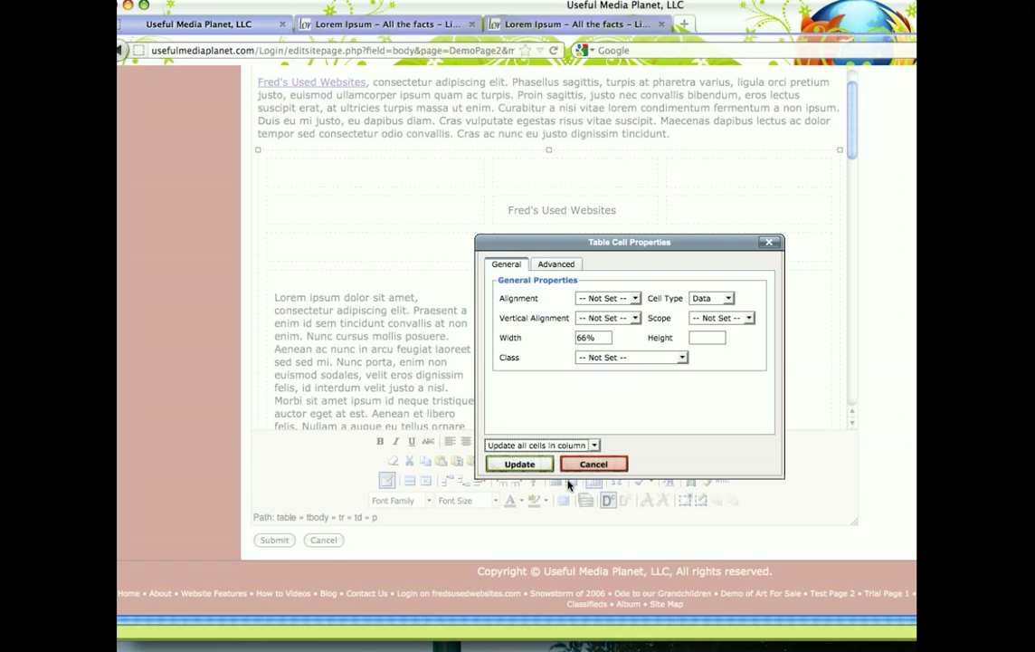
pyautogui.click(529, 465)
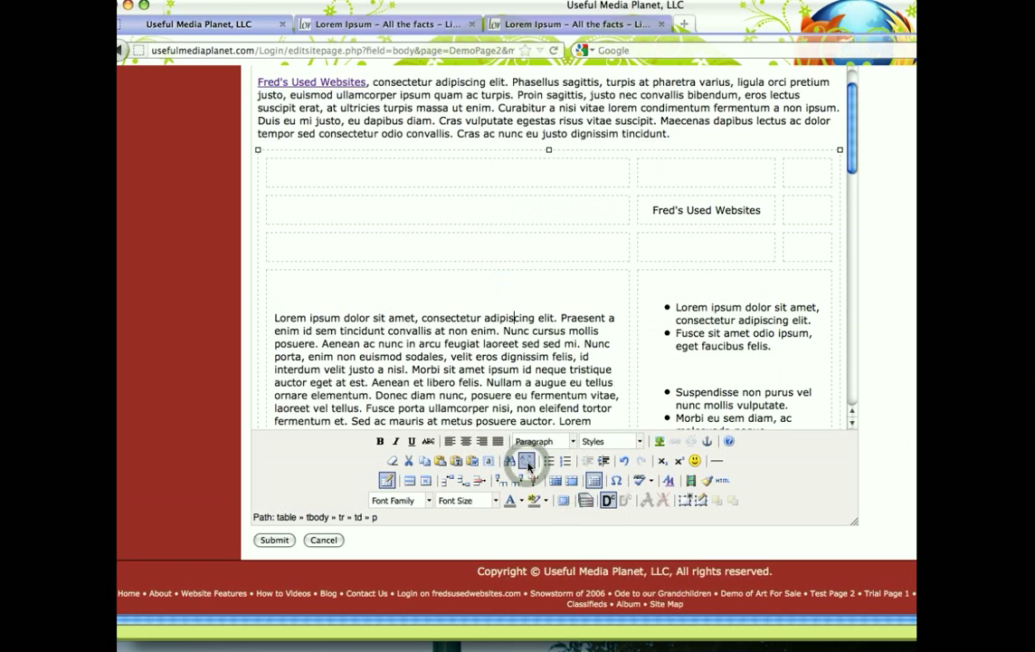
pyautogui.scroll(-3, 760, 340)
pyautogui.scroll(-2, 760, 340)
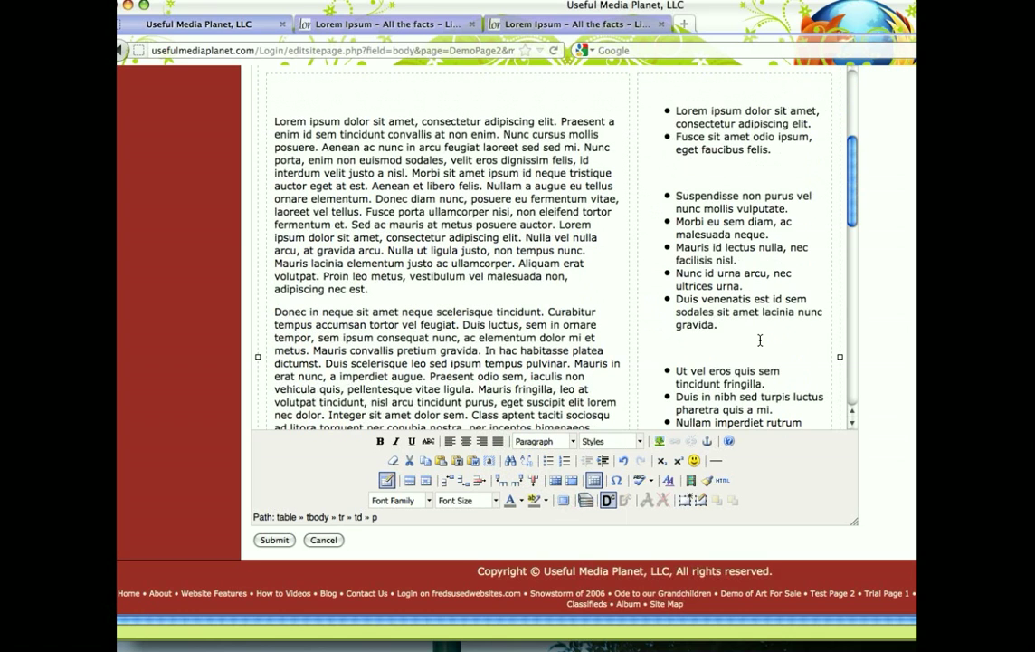
pyautogui.scroll(-1, 760, 340)
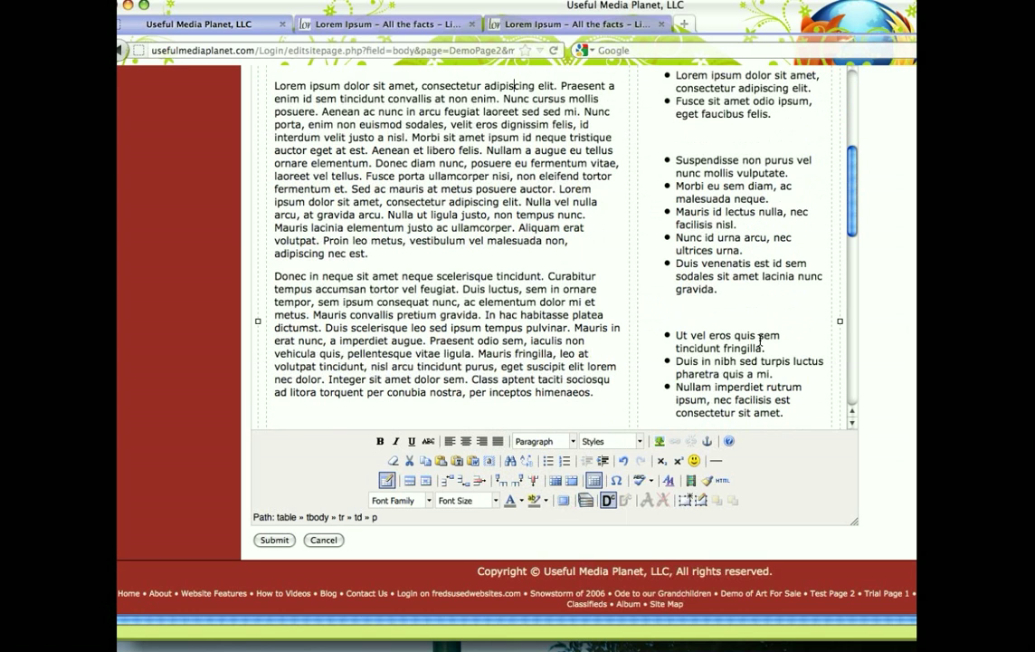